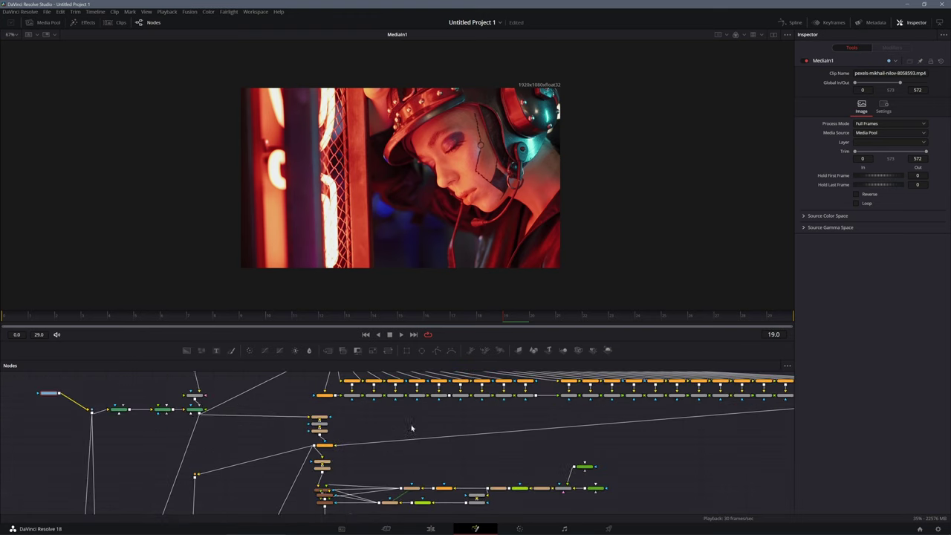
Enlarge the node panel below a smaller viewer and survey the existing glitch node graph
scroll(444, 456, "down", 2)
scroll(450, 429, "down", 2)
scroll(453, 430, "down", 2)
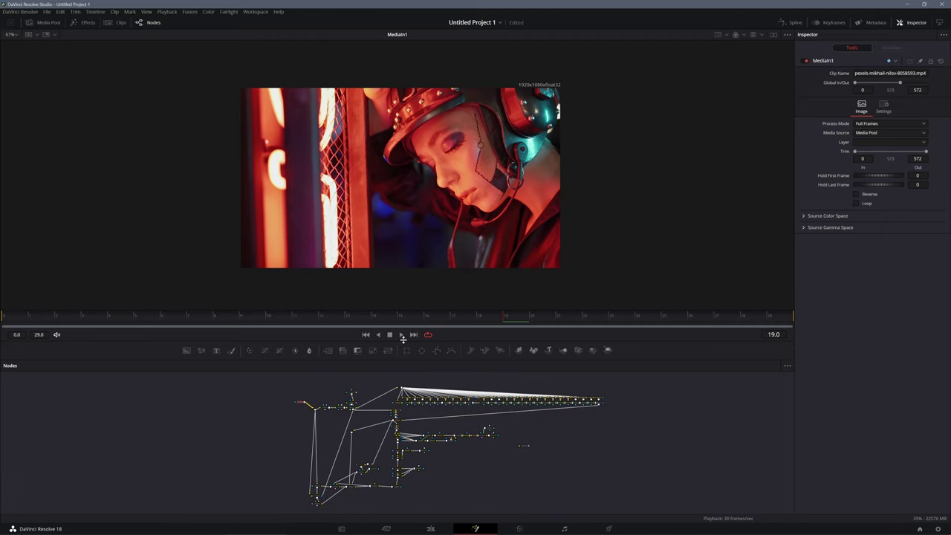
left_click_drag(439, 358, 438, 206)
scroll(430, 272, "up", 3)
scroll(430, 273, "up", 1)
scroll(433, 315, "up", 1)
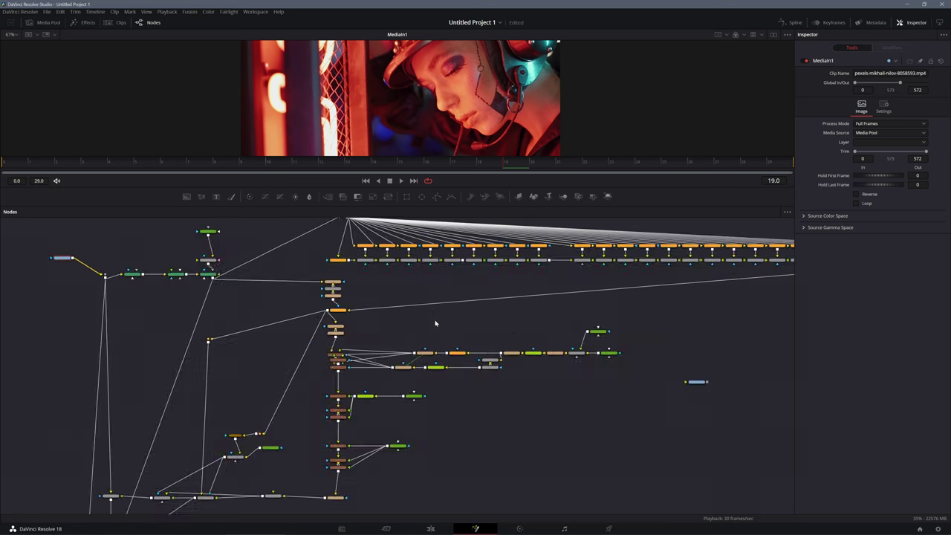
scroll(435, 324, "up", 1)
mouse_move(435, 322)
left_mouse_down()
mouse_move(436, 387)
mouse_move(285, 356)
mouse_move(285, 303)
mouse_move(441, 322)
left_mouse_up()
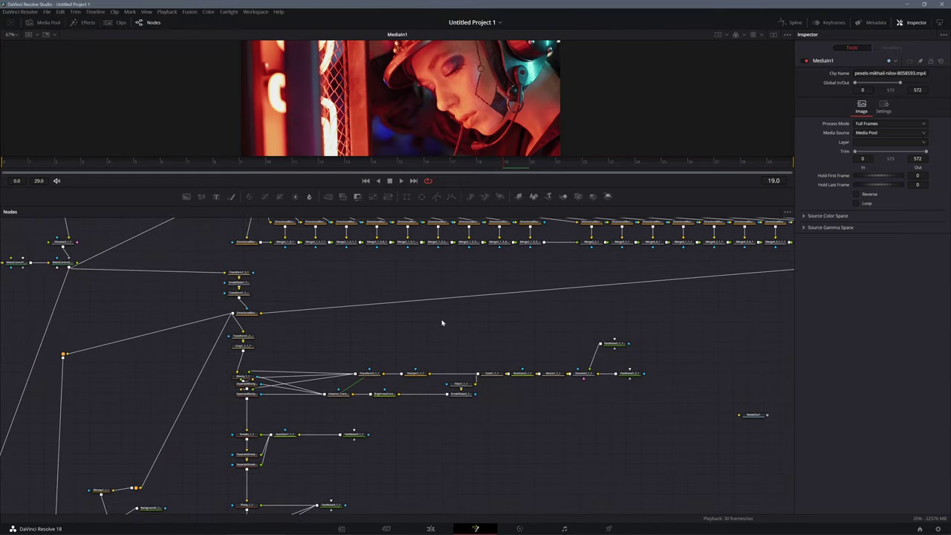
mouse_move(380, 395)
left_mouse_down()
mouse_move(460, 399)
mouse_move(499, 350)
left_mouse_up()
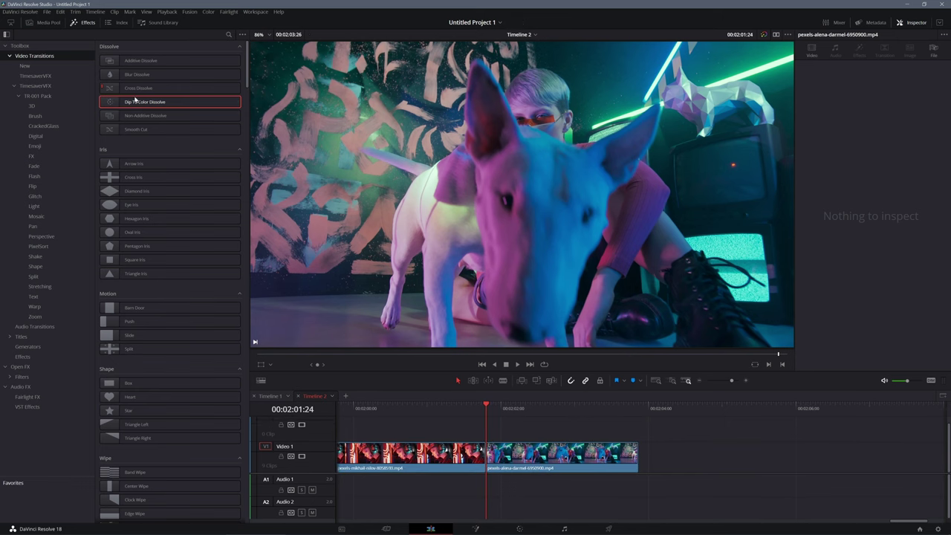
Place a Dip To Color Dissolve on the cut and convert it to a Fusion Cross Dissolve
mouse_move(135, 102)
left_mouse_down()
mouse_move(568, 429)
mouse_move(513, 453)
left_mouse_up()
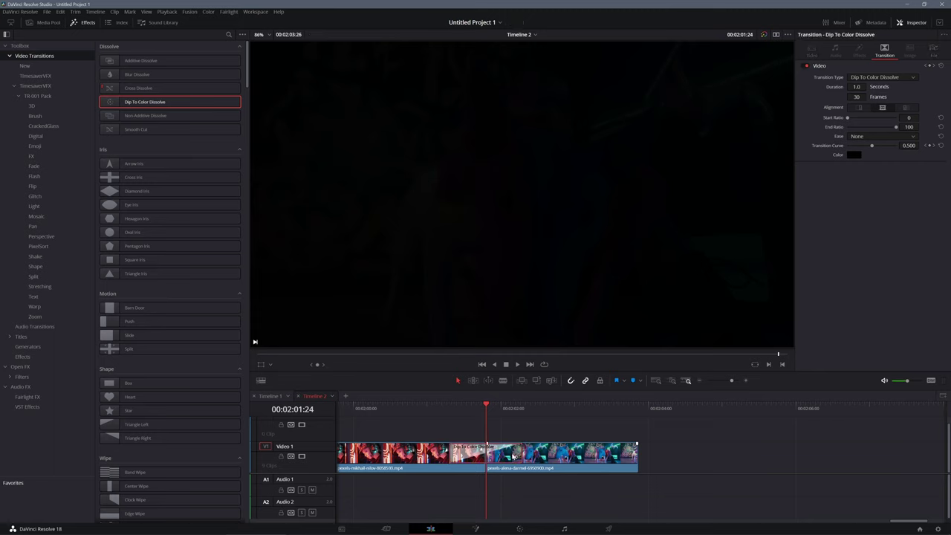
right_click(513, 456)
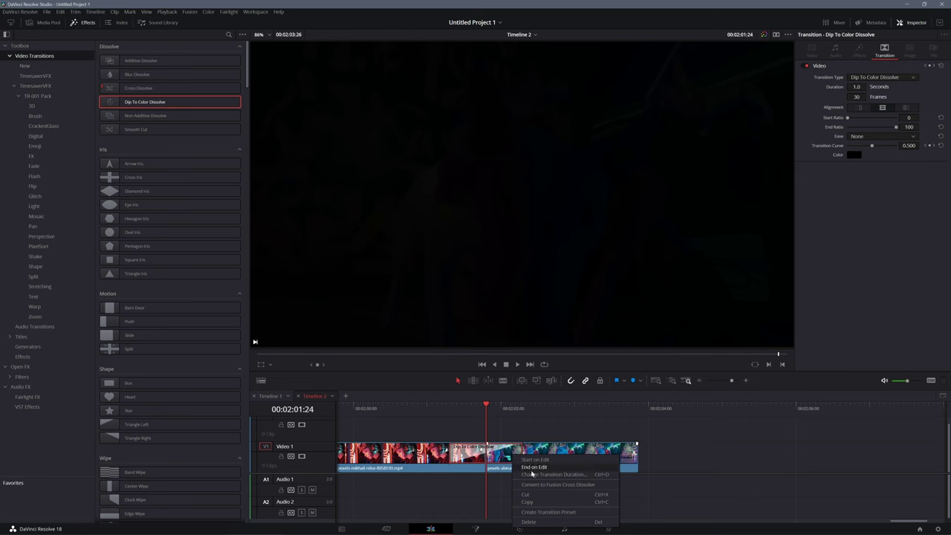
left_click(534, 485)
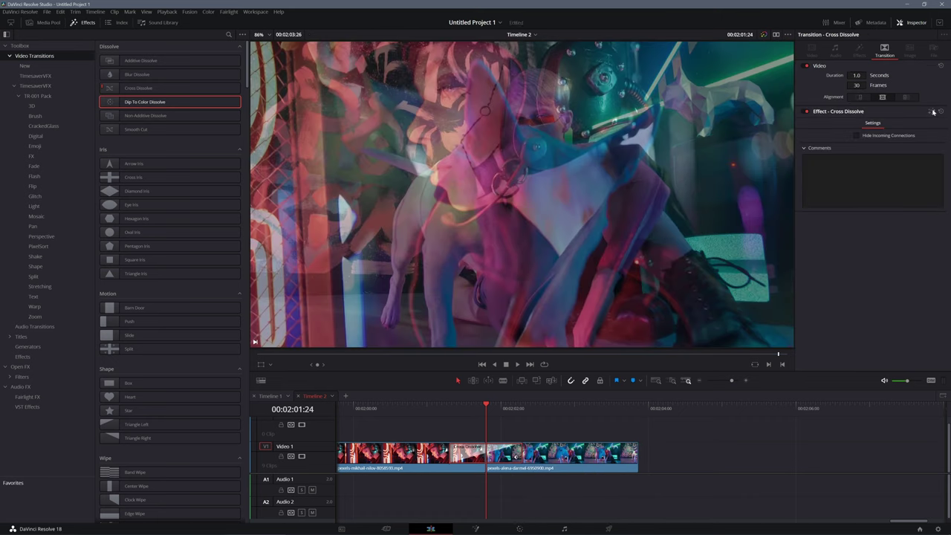
left_click(932, 112)
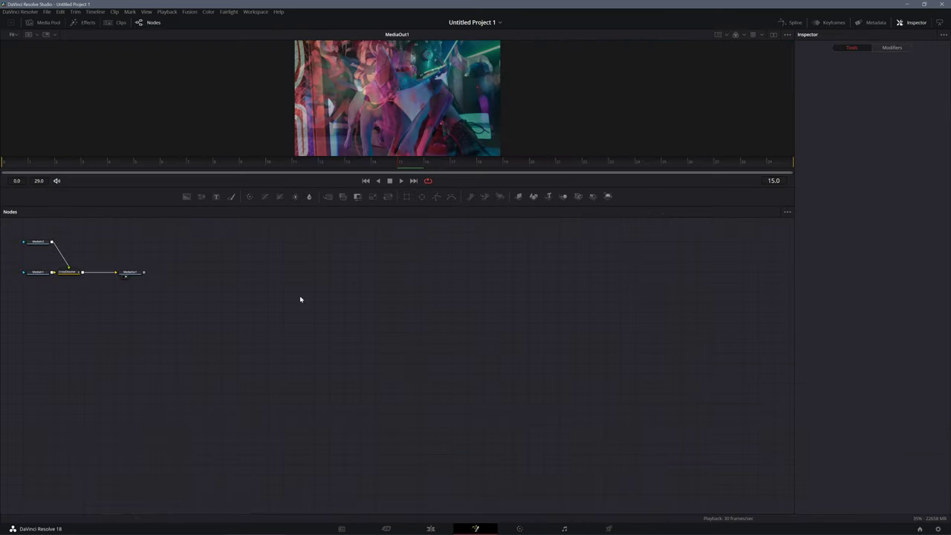
Enlarge the viewer, spread out MediaOut1 and CrossDissolve, then ungroup CrossDissolve into Dissolve1
left_click_drag(371, 206, 371, 355)
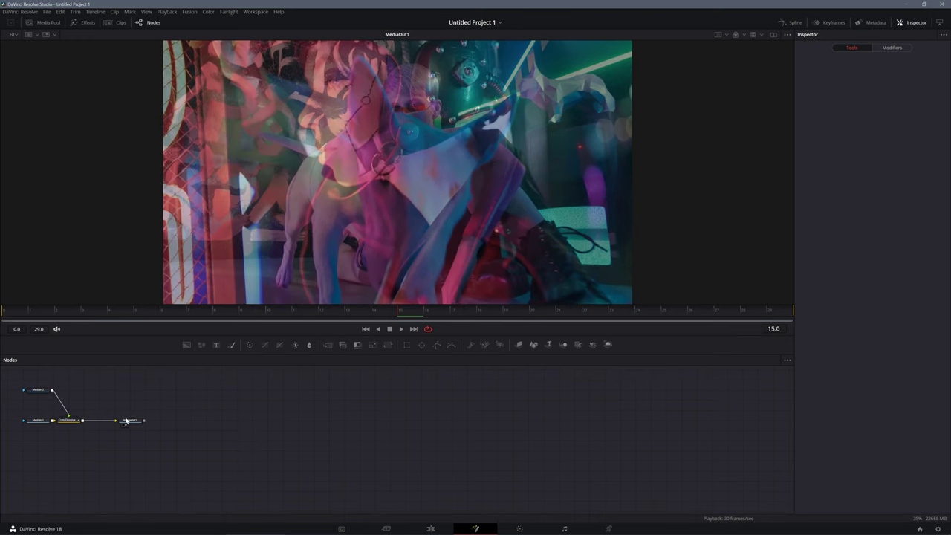
left_click_drag(130, 421, 460, 420)
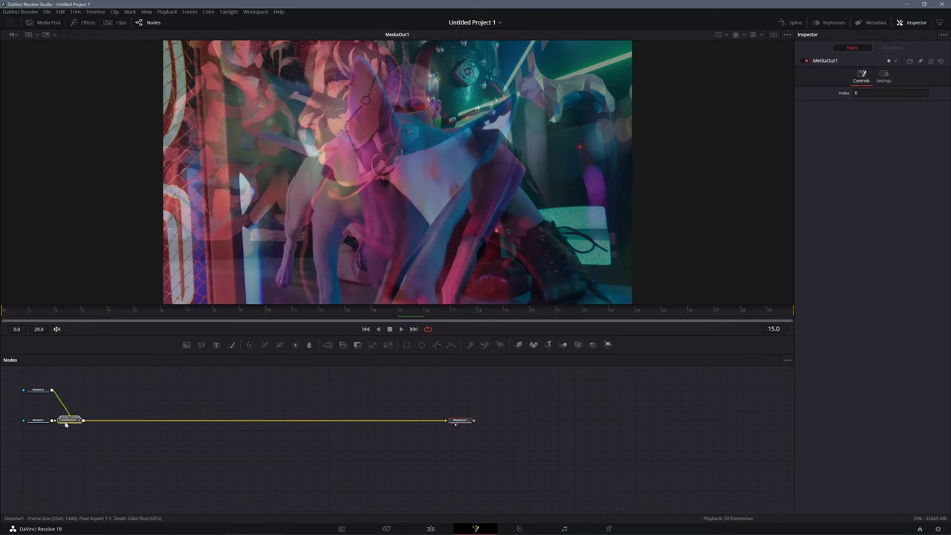
mouse_move(65, 423)
left_mouse_down()
mouse_move(257, 422)
mouse_move(163, 424)
left_mouse_up()
right_click(257, 422)
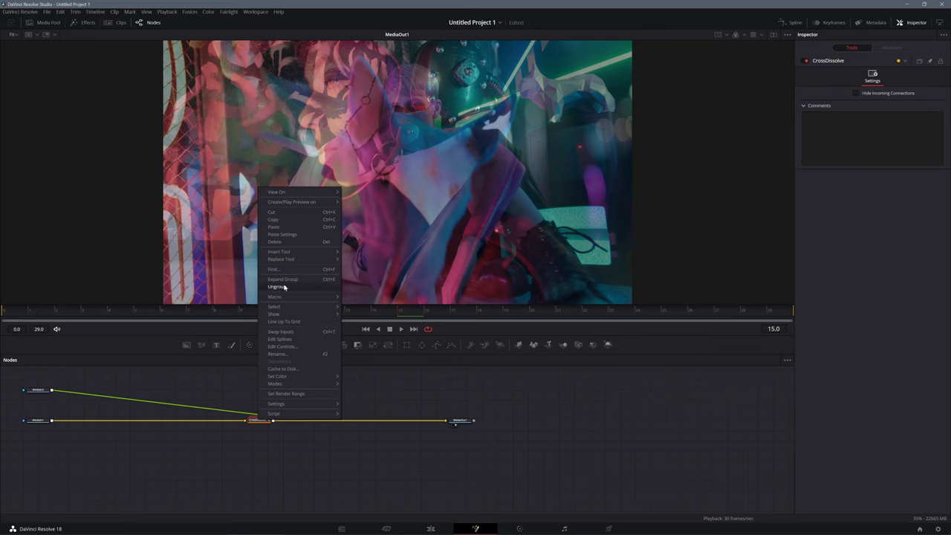
left_click(283, 288)
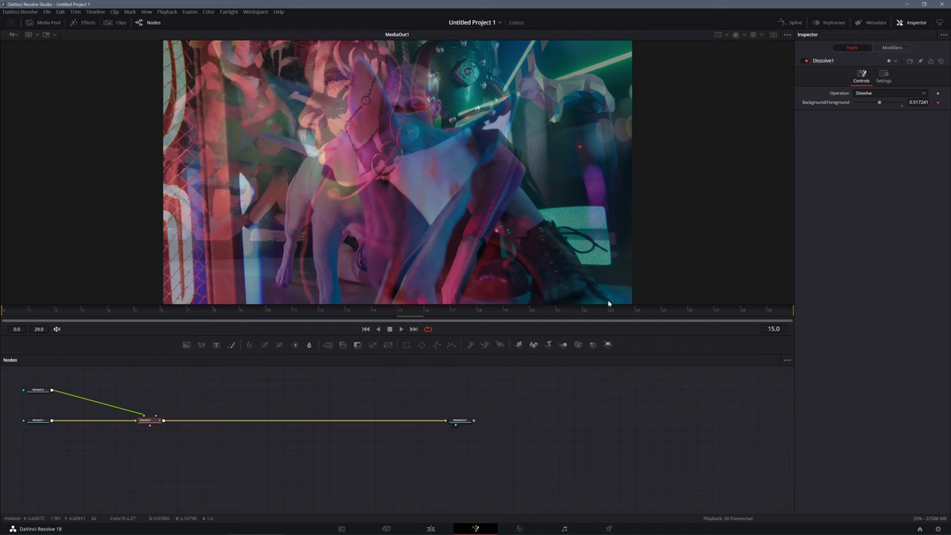
Remove the existing modifier from Dissolve1's Background/Foreground control
left_click(891, 48)
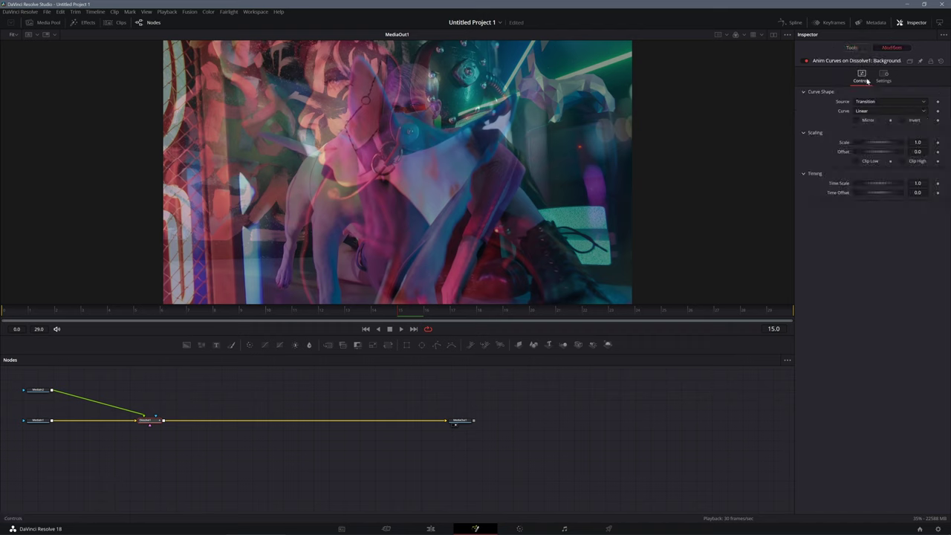
left_click(852, 47)
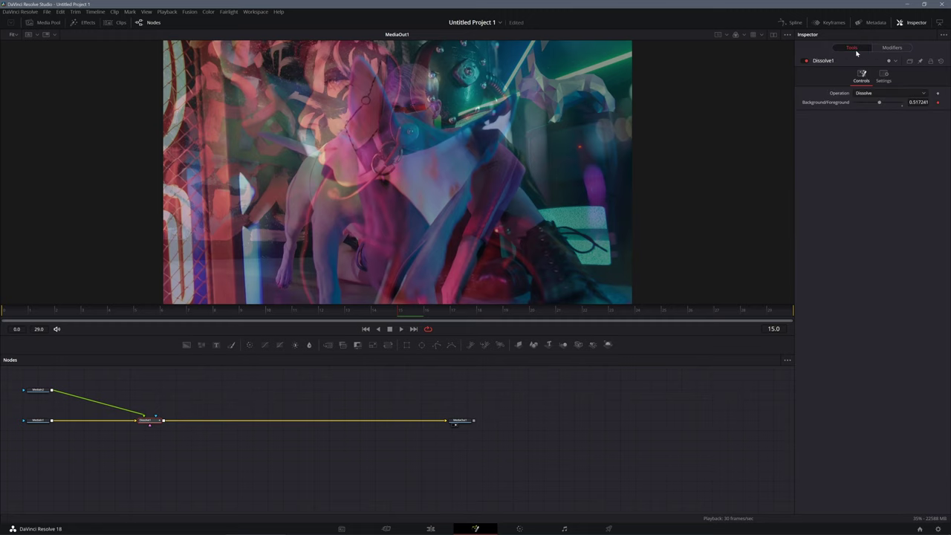
right_click(831, 106)
left_click(862, 178)
Drive Background/Foreground with an Anim Curves modifier using a Custom curve
right_click(817, 104)
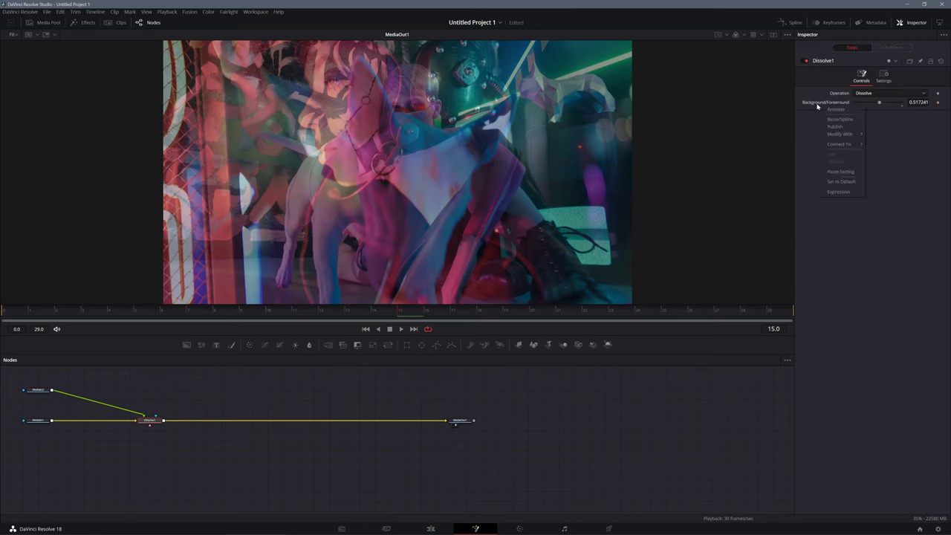
mouse_move(854, 136)
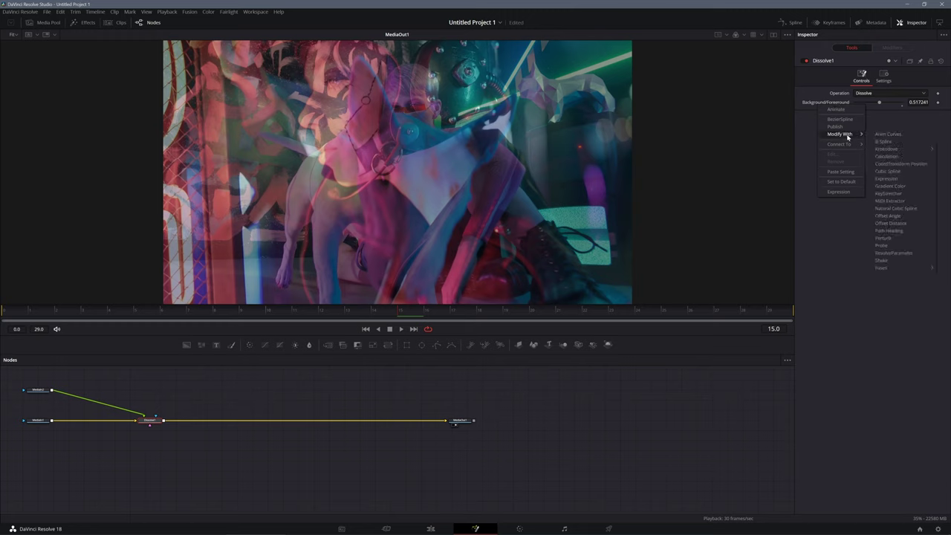
left_click(887, 134)
left_click(892, 48)
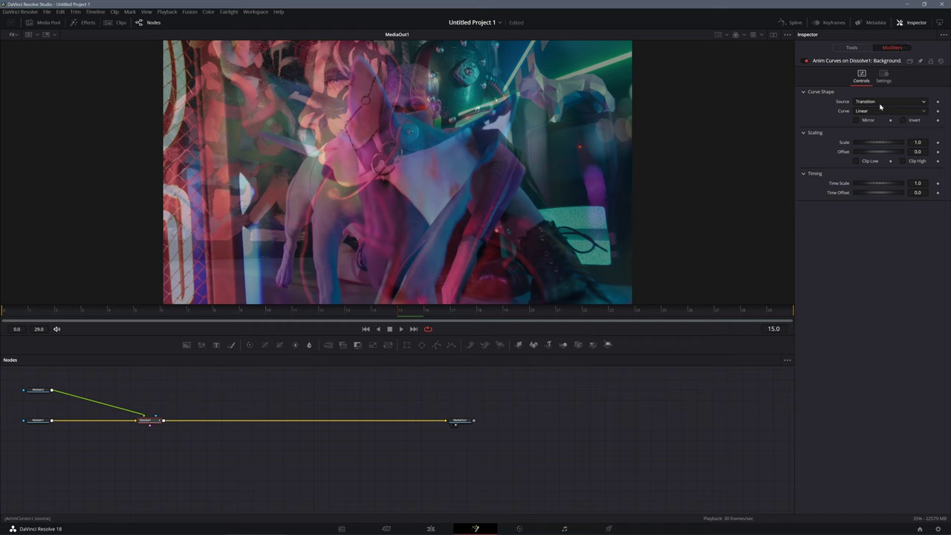
left_click(875, 111)
left_click(879, 138)
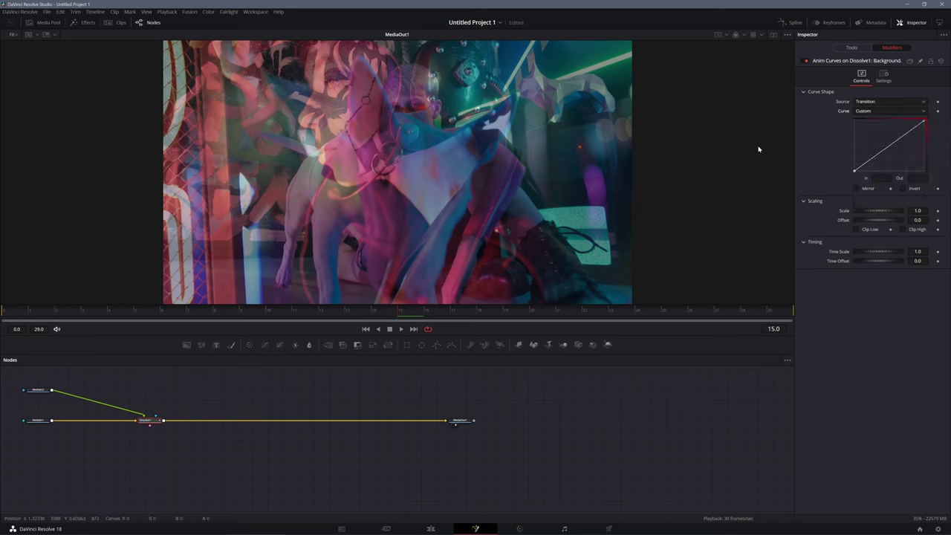
Pull the custom curve steeply up to full blend and scrub the transition to preview it
left_click_drag(872, 152, 896, 120)
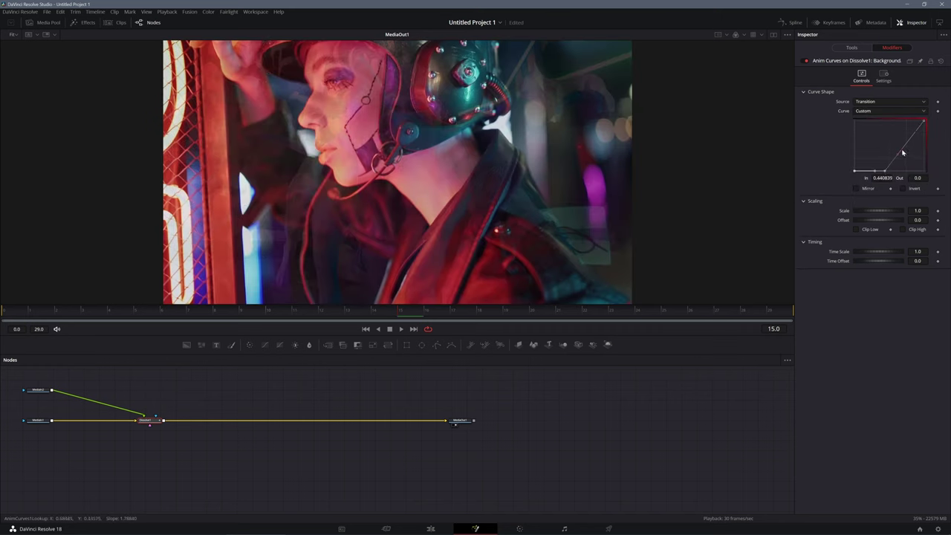
left_click_drag(124, 315, 668, 312)
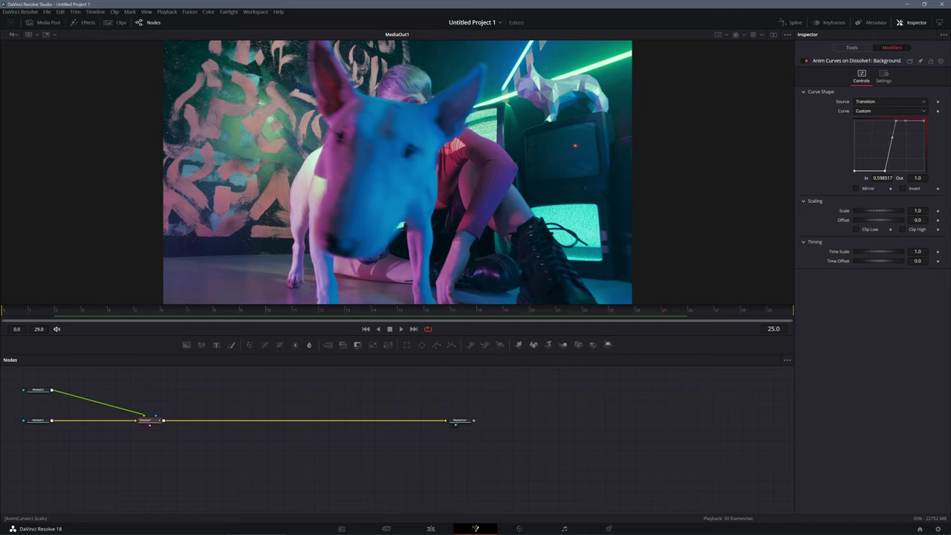
left_click(851, 47)
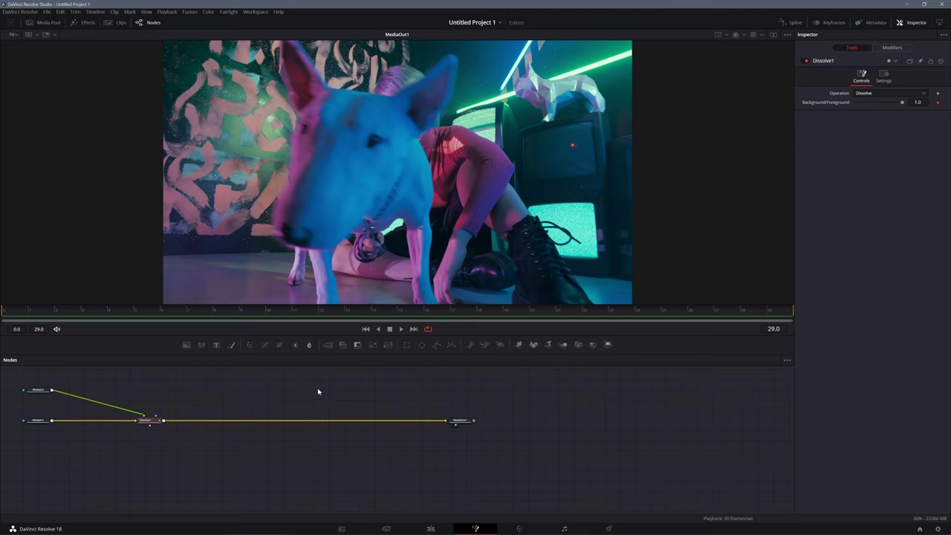
Add a Luma Keyer after Dissolve1 with Low 0.389 and High 0.7
key("shift+space")
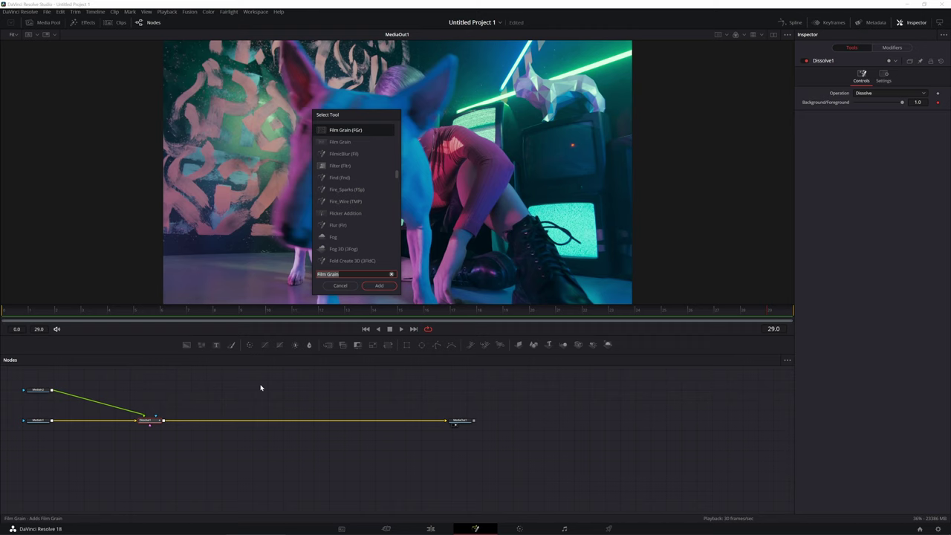
type("lu")
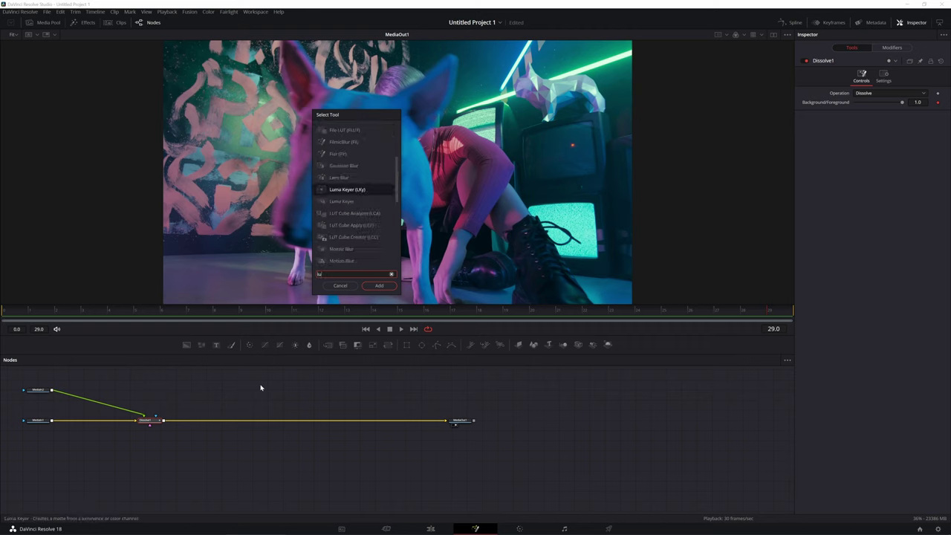
type("m")
left_click(384, 286)
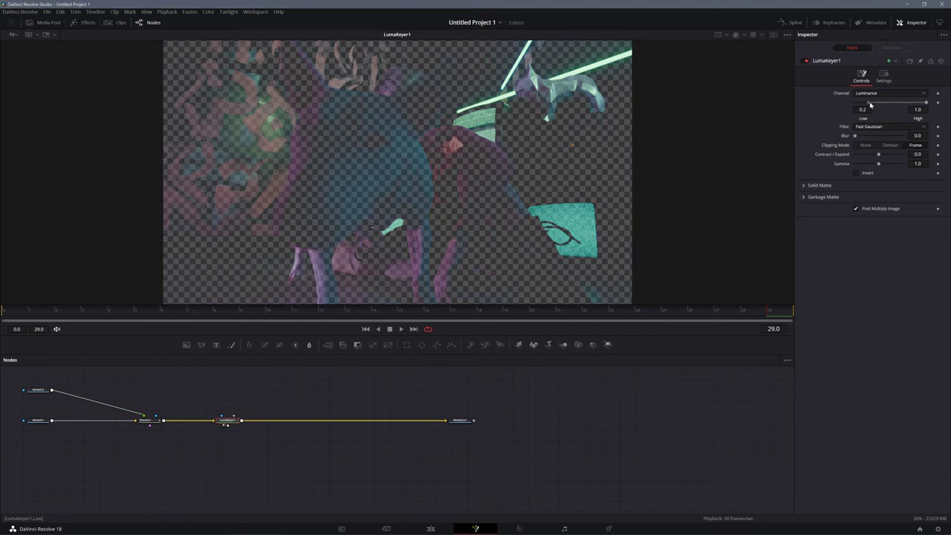
mouse_move(856, 103)
left_mouse_down()
mouse_move(900, 102)
mouse_move(879, 103)
mouse_move(902, 111)
left_mouse_up()
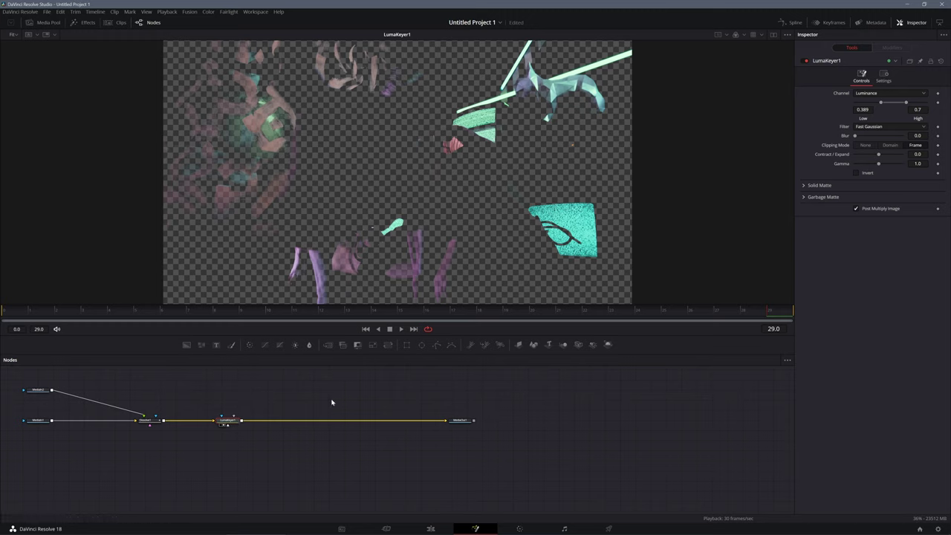
Add a Displace node fed by FastNoise1 and move Merge1 below the main chain
key("shift+space")
type("lum")
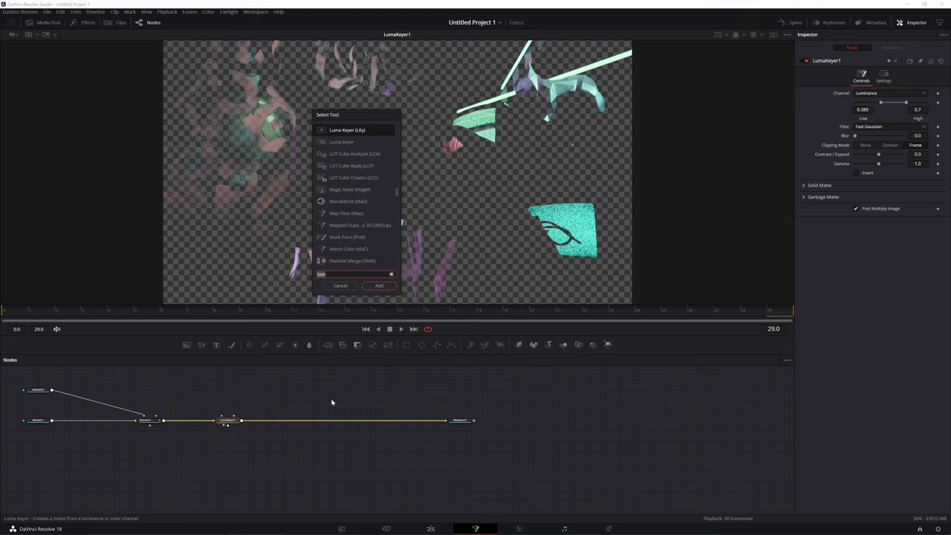
key("BackSpace")
key("BackSpace")
key("BackSpace")
type("dis")
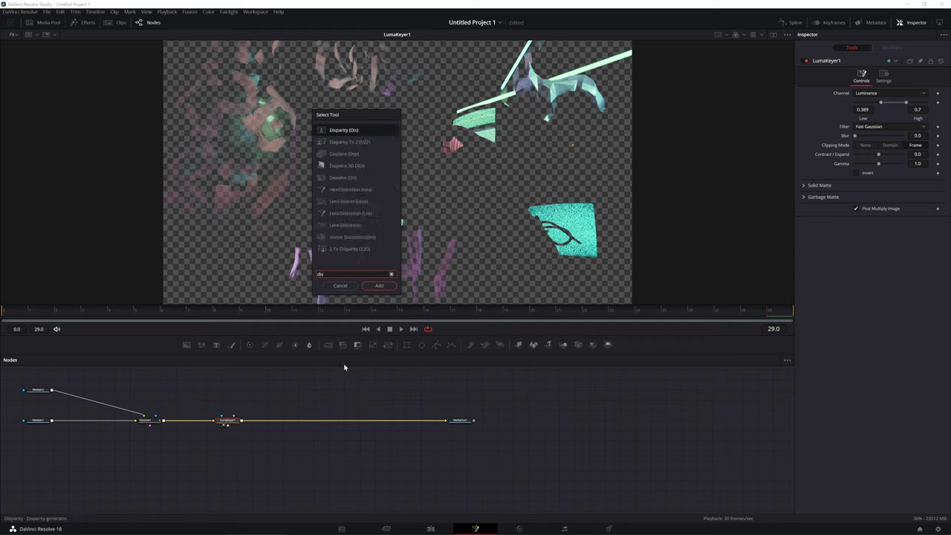
left_click(350, 154)
key("Return")
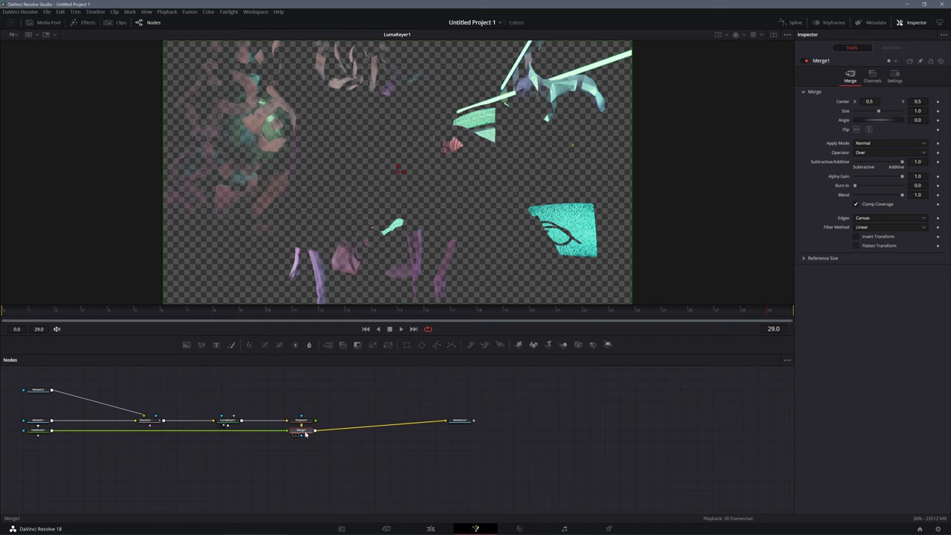
key("ctrl+z")
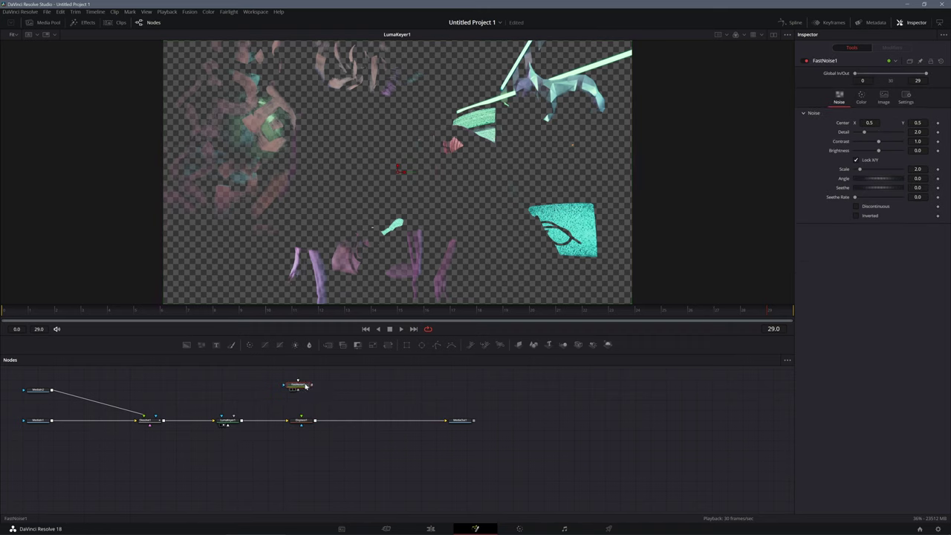
mouse_move(313, 385)
left_mouse_down()
mouse_move(301, 417)
mouse_move(309, 393)
left_mouse_up()
key("ctrl+z")
left_click_drag(444, 429, 339, 468)
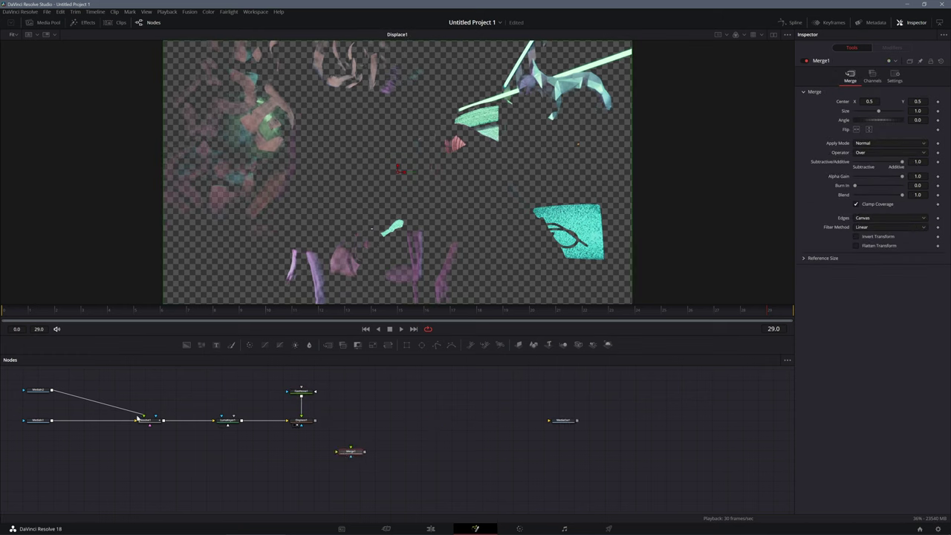
Wire Dissolve1 via a routing point and Displace1 into Merge1, and view Merge1
left_click_drag(164, 421, 325, 470)
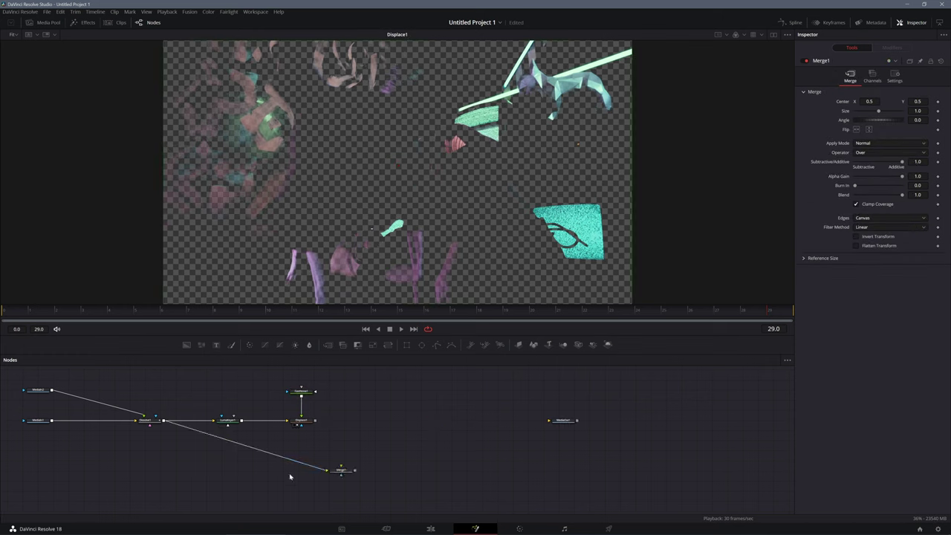
left_click(209, 439, "alt")
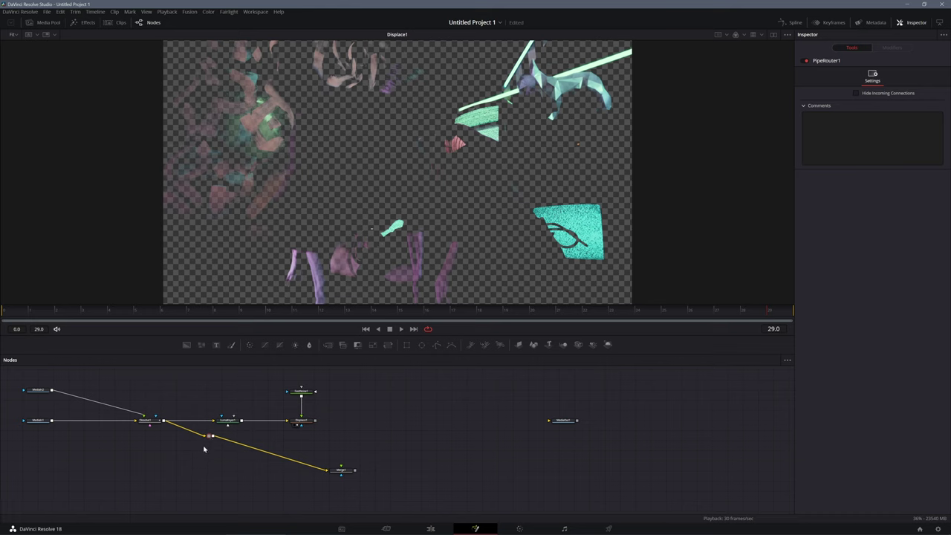
left_click_drag(205, 446, 190, 476)
left_click_drag(340, 465, 347, 456)
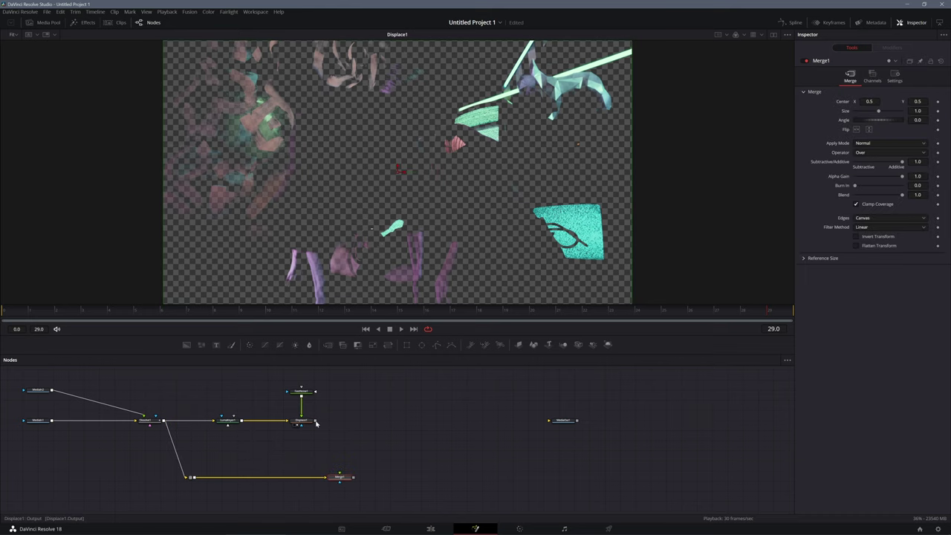
mouse_move(316, 420)
left_mouse_down()
mouse_move(343, 461)
mouse_move(340, 476)
left_mouse_up()
key("1")
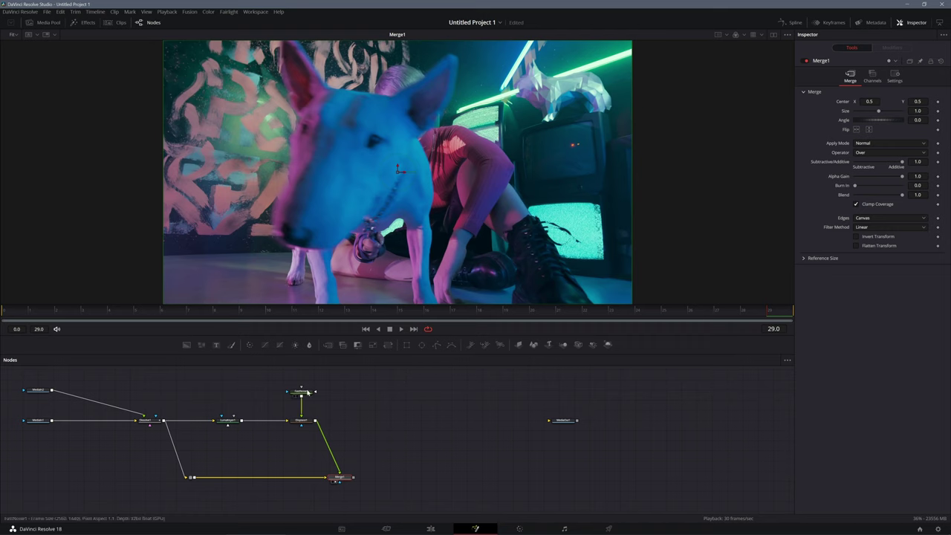
Set Displace1 to XY type with Y Refraction at -0.036
left_click(301, 421)
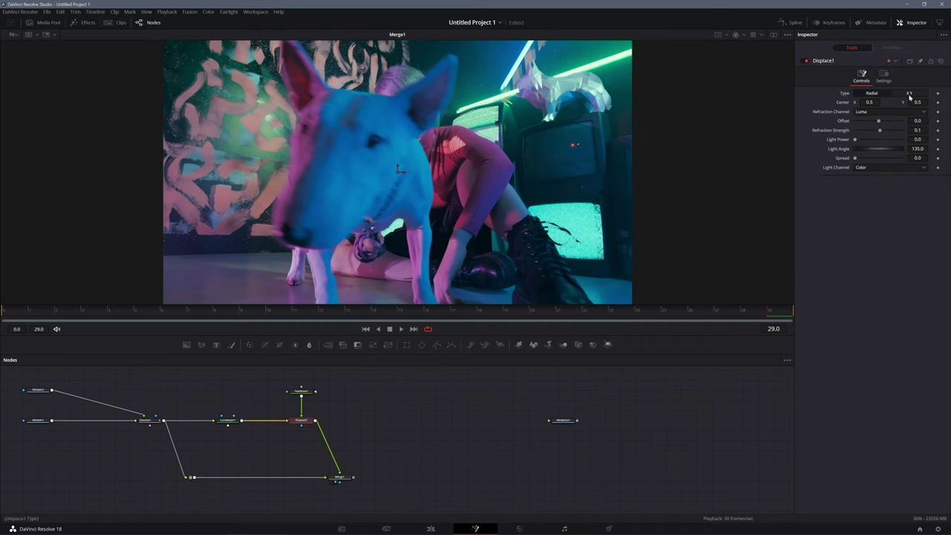
left_click(910, 93)
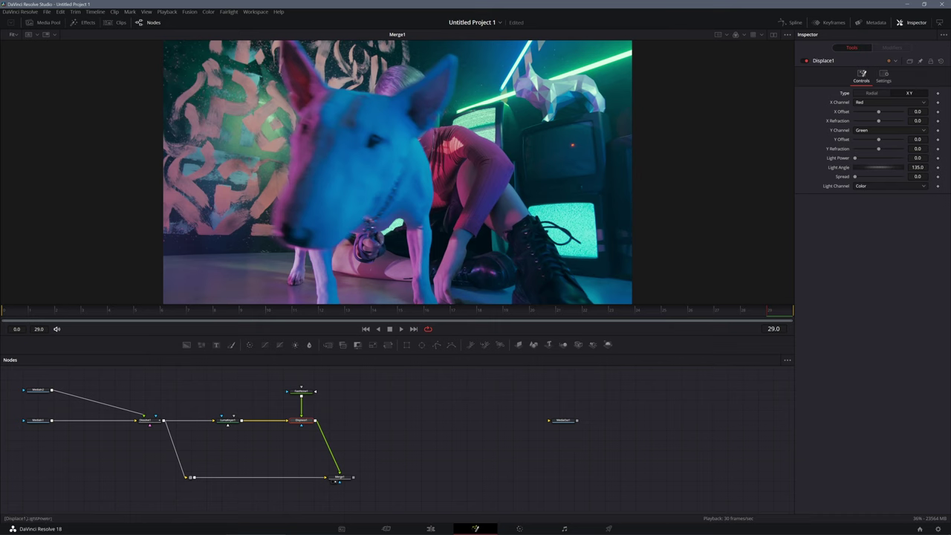
left_click_drag(878, 149, 870, 148)
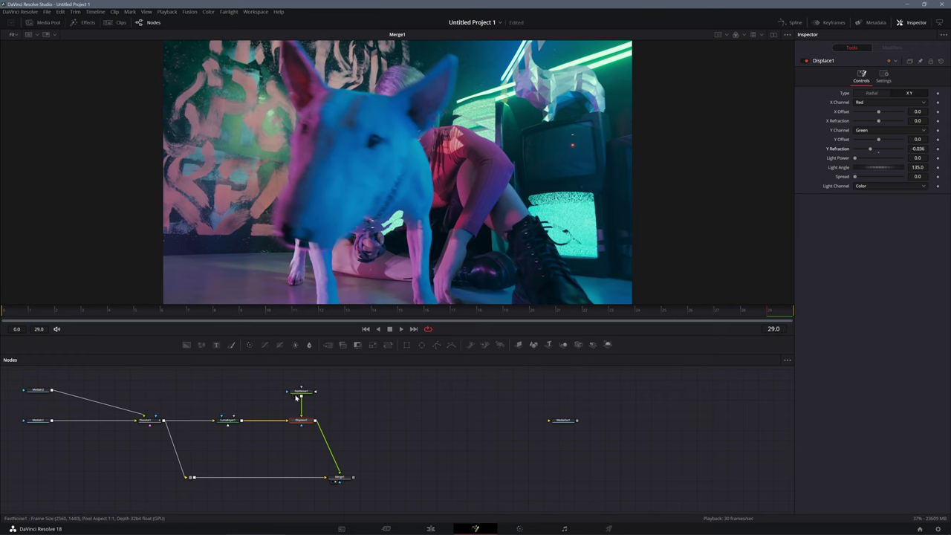
left_click_drag(300, 391, 330, 195)
Show FastNoise1 in the left viewer and Merge1 in the right viewer
left_click(775, 36)
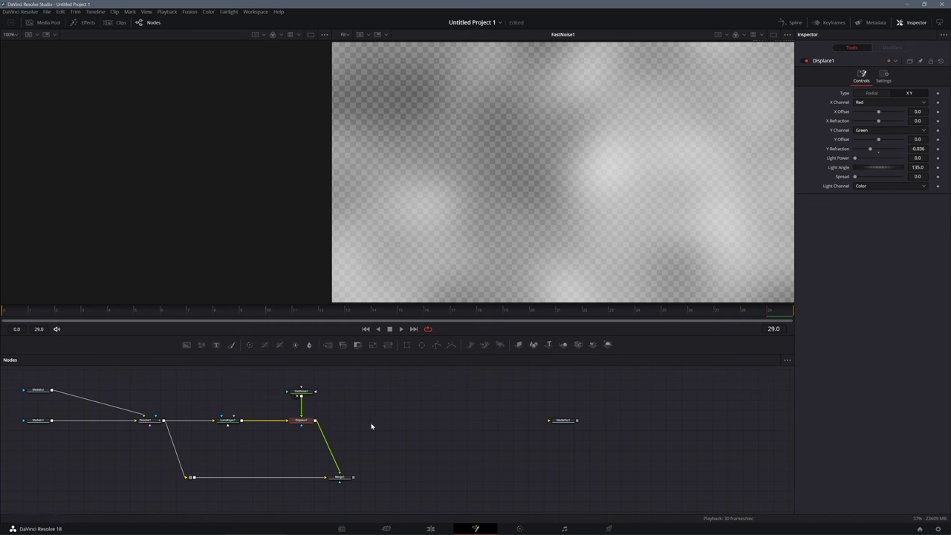
left_click(341, 482)
left_click(298, 396)
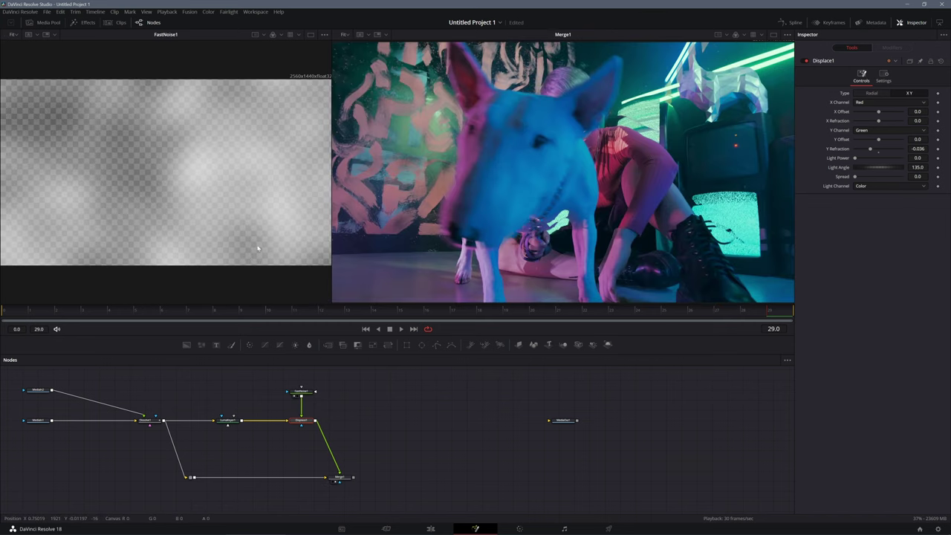
Unlock FastNoise1's X/Y scale, set X Scale to 200 and Brightness to -0.53
left_click(313, 391)
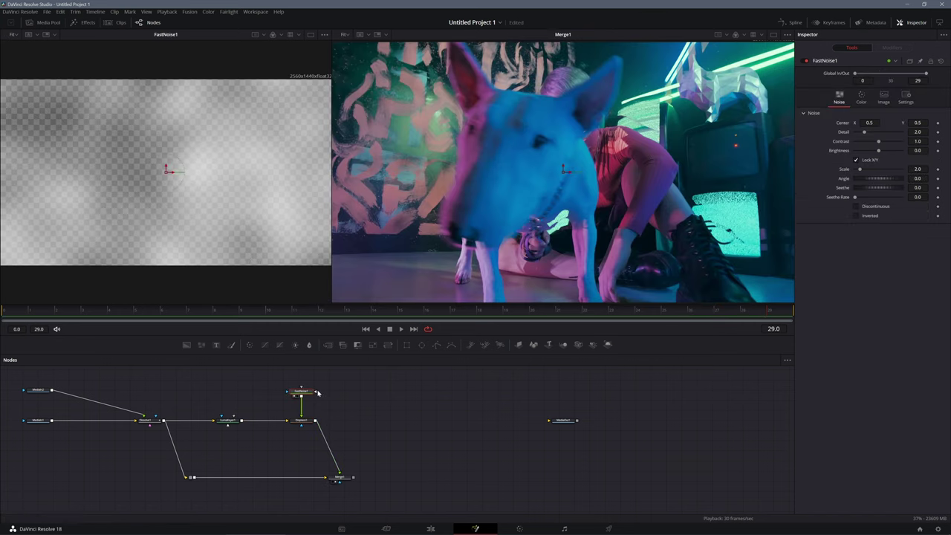
left_click(869, 160)
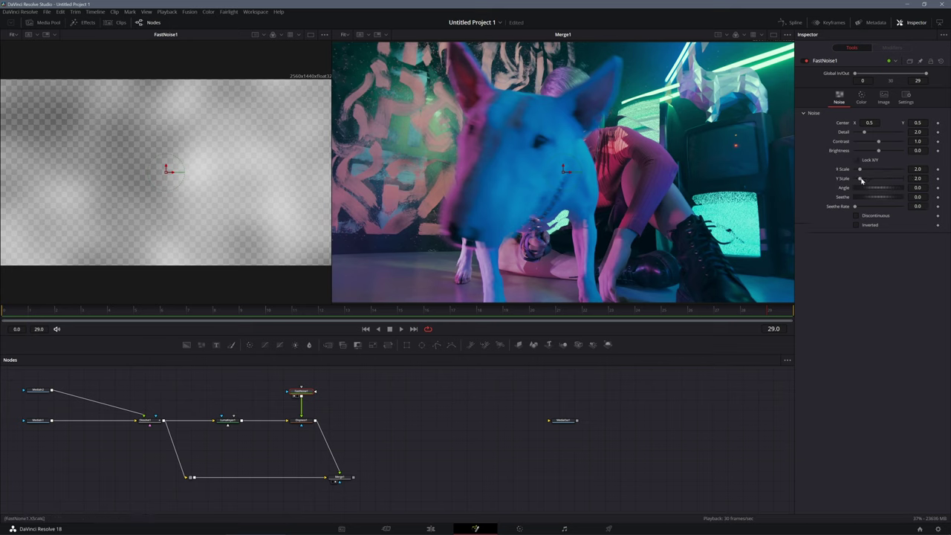
left_click_drag(862, 169, 902, 170)
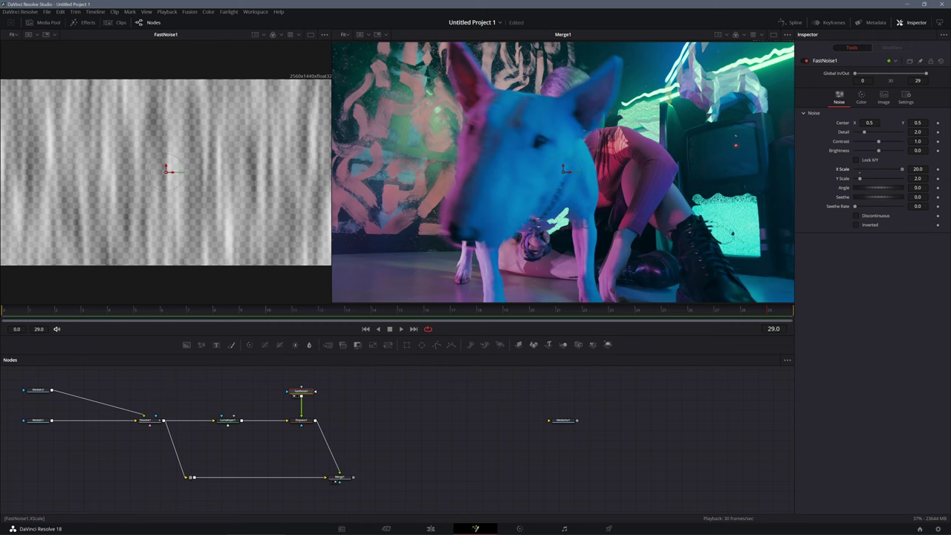
scroll(686, 112, "down", 2)
scroll(672, 118, "up", 2)
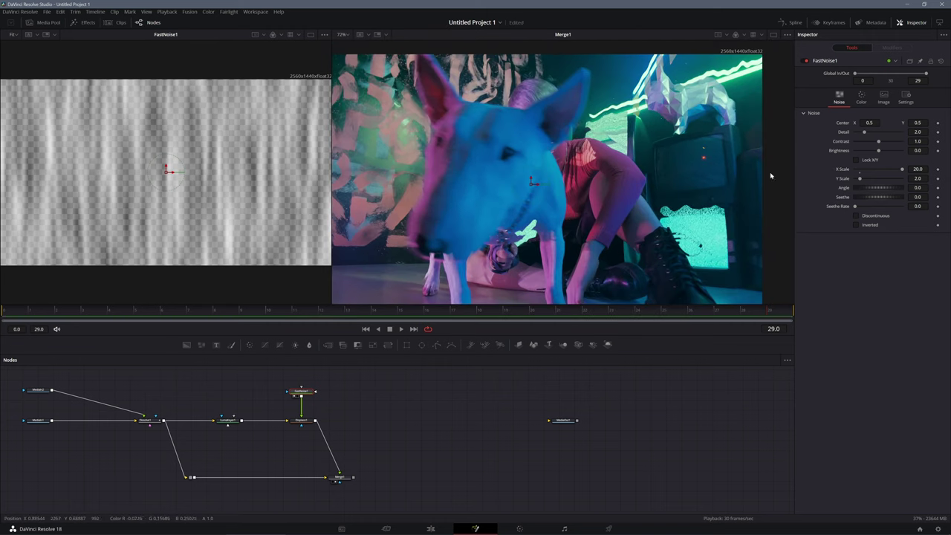
left_click(918, 170)
type("200")
key("Tab")
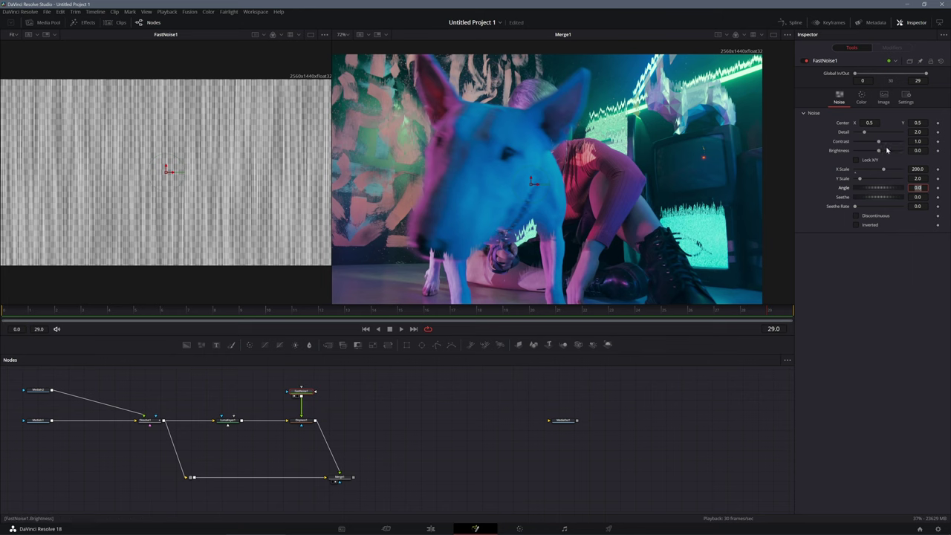
mouse_move(886, 150)
left_mouse_down()
mouse_move(873, 150)
mouse_move(888, 141)
left_mouse_up()
Set Displace1's Y Refraction to about -0.052 and place FastNoise1 directly above Displace1
scroll(652, 119, "down", 2)
scroll(653, 137, "up", 2)
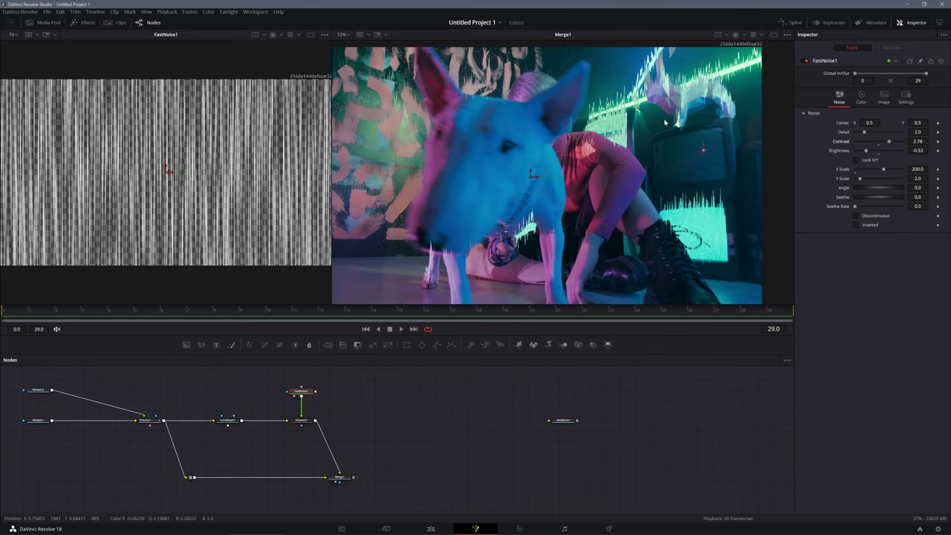
left_click(300, 420)
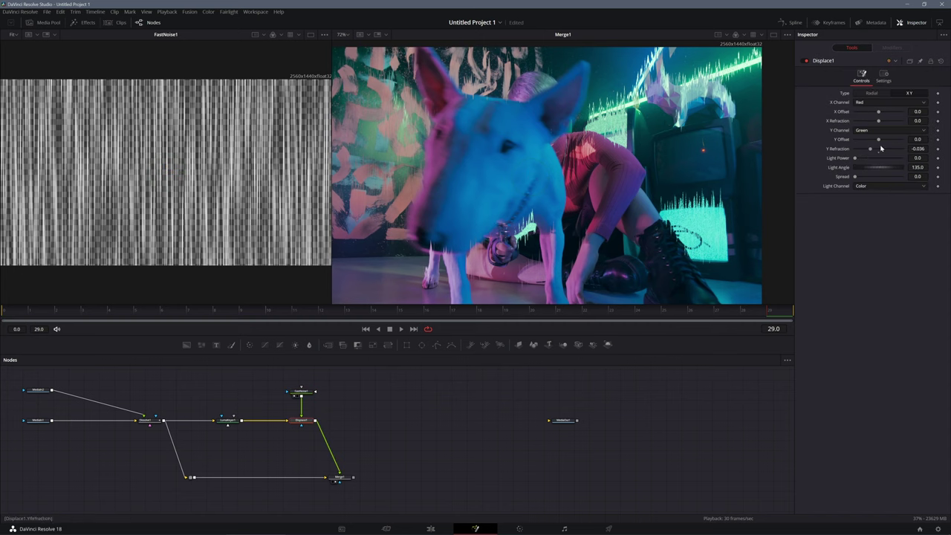
mouse_move(878, 149)
left_mouse_down()
mouse_move(833, 155)
mouse_move(863, 156)
left_mouse_up()
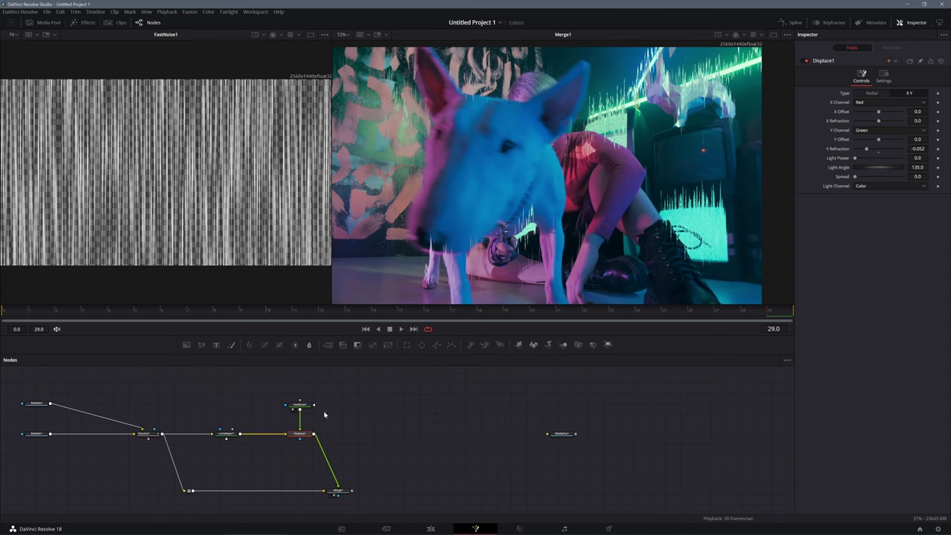
left_click_drag(301, 403, 301, 385)
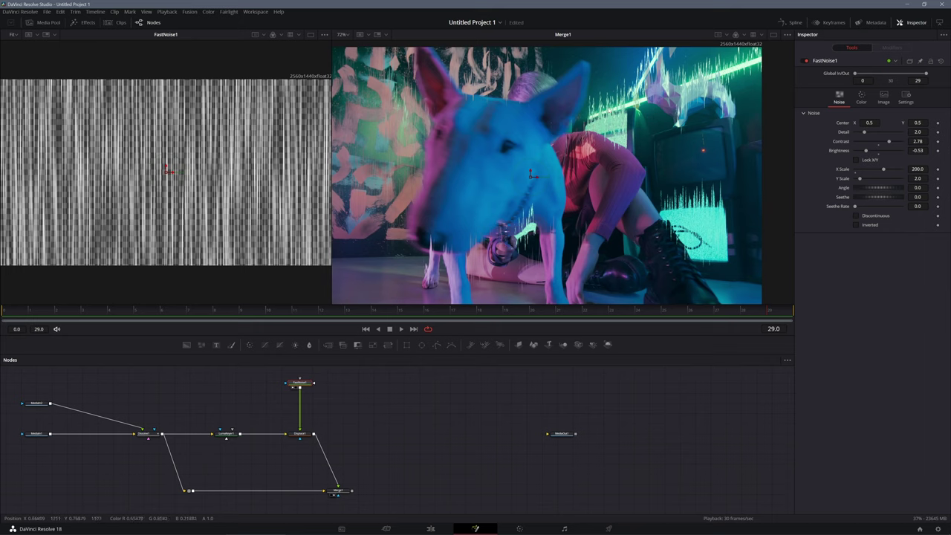
left_click_drag(301, 384, 300, 381)
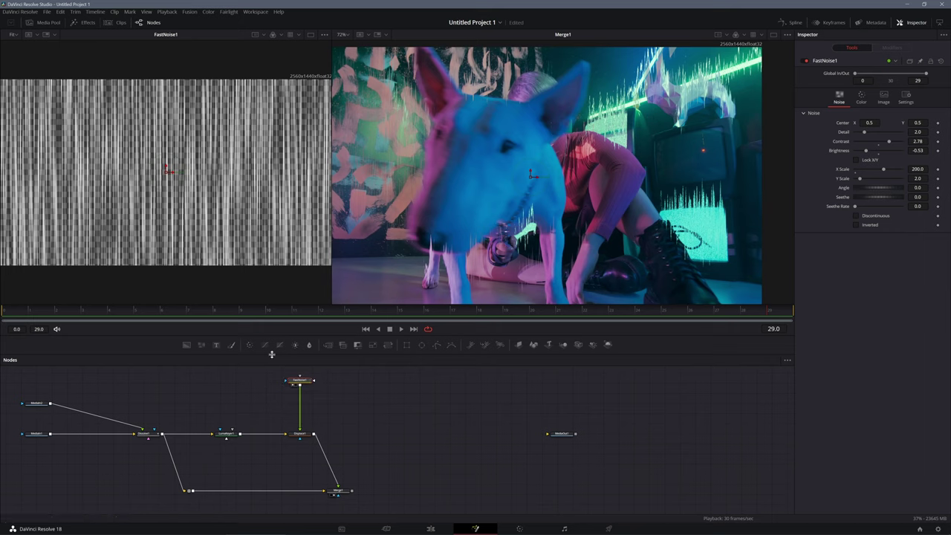
Insert a Brightness Contrast node after FastNoise1 and set its Gain to 0.89
left_click(295, 345)
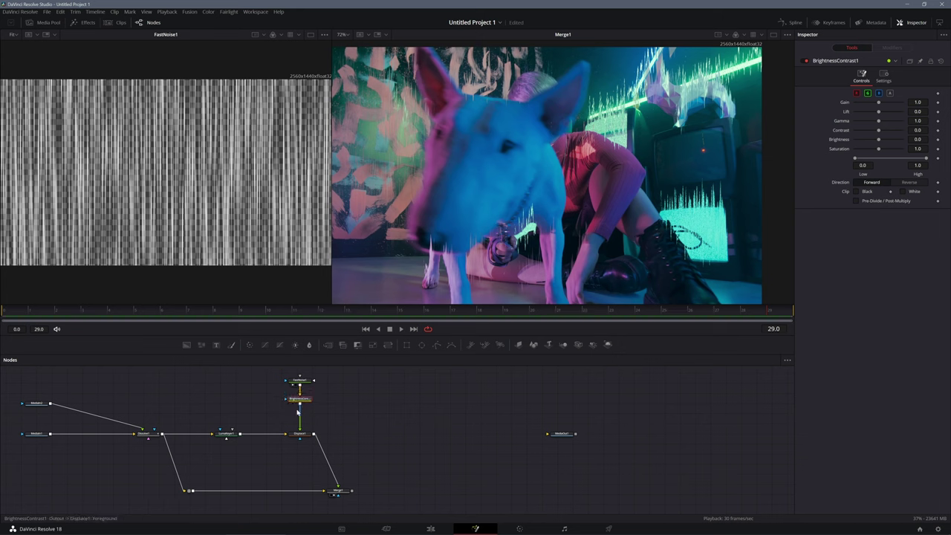
left_click_drag(879, 105, 902, 103)
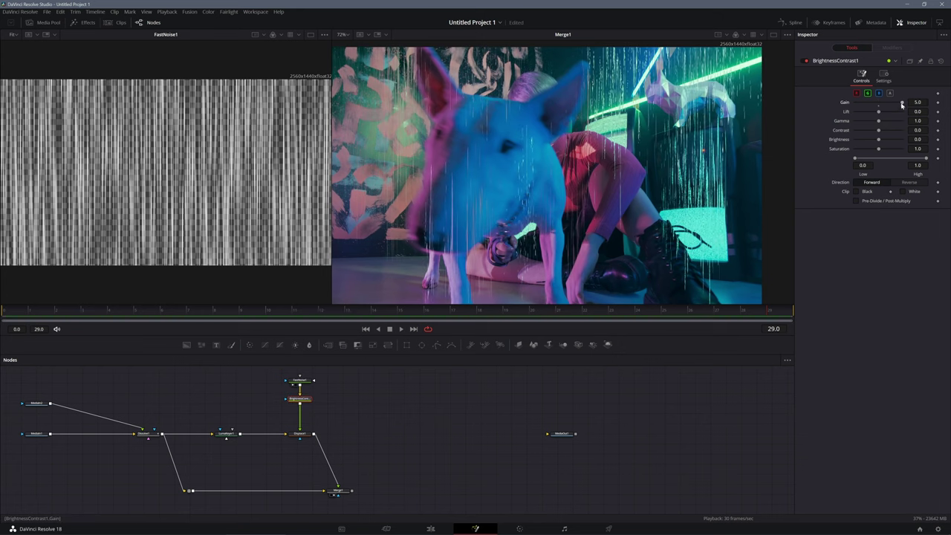
left_click_drag(902, 104, 876, 108)
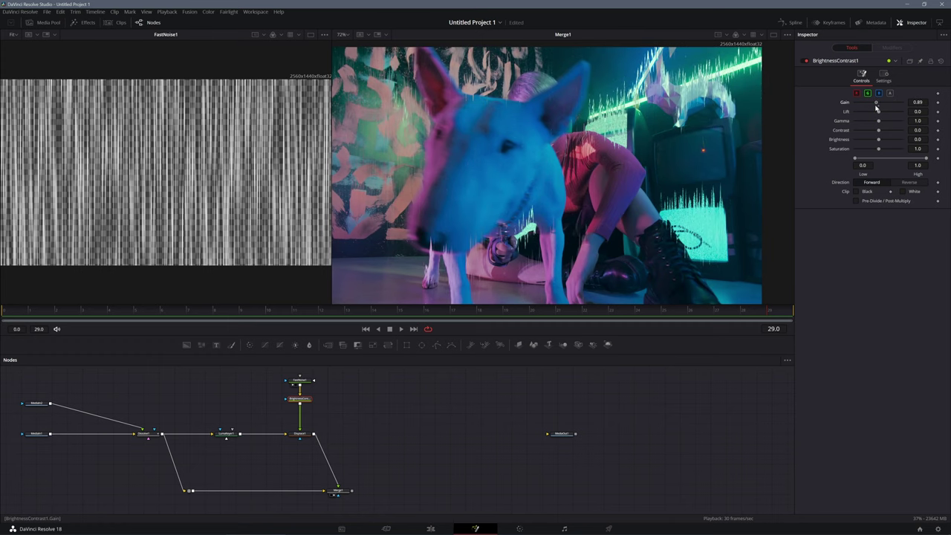
Adjust Displace1's Y Refraction to -0.1, previewing the glitch in playback
left_click(299, 433)
left_click_drag(876, 149, 871, 151)
key("space")
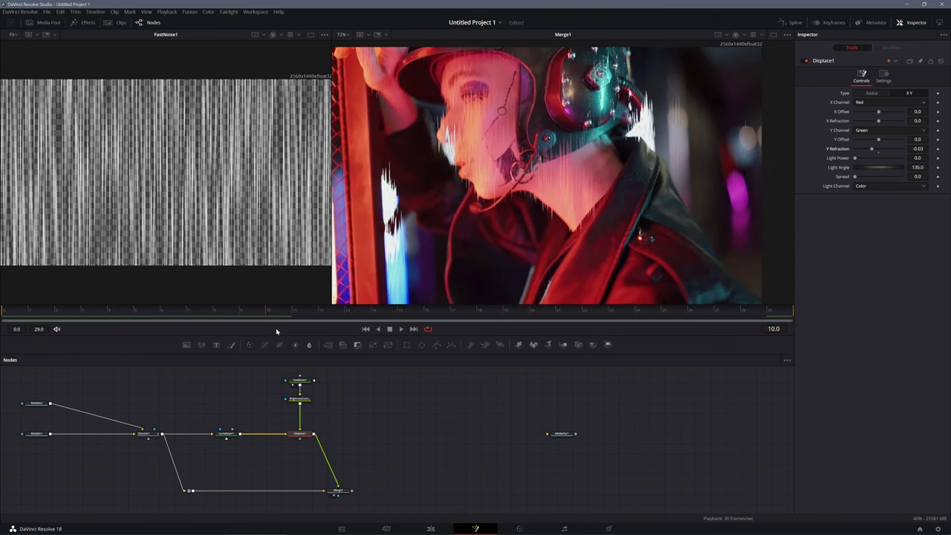
key("space")
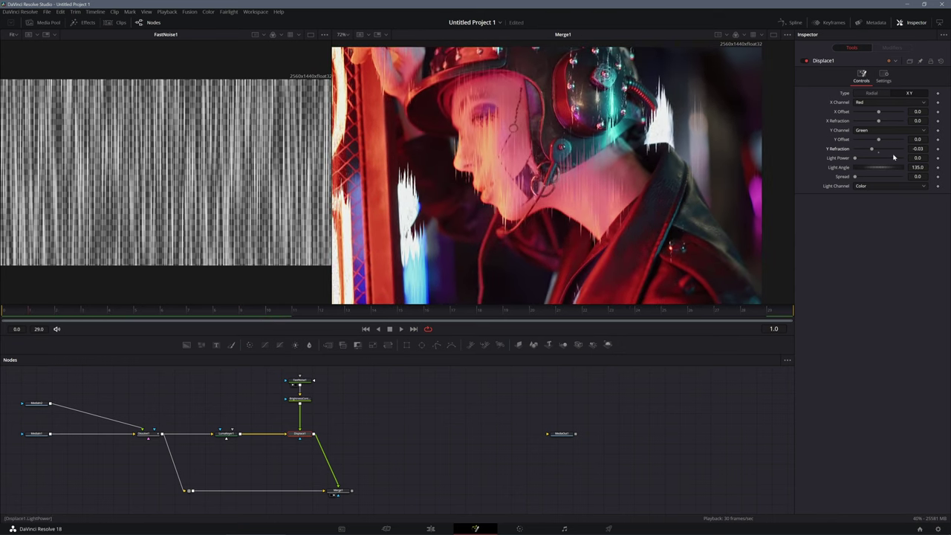
mouse_move(873, 149)
left_mouse_down()
mouse_move(853, 151)
mouse_move(878, 151)
left_mouse_up()
Drive Y Refraction with Anim Curves at Scale -0.1, mirrored, previewed at frame 8
right_click(842, 149)
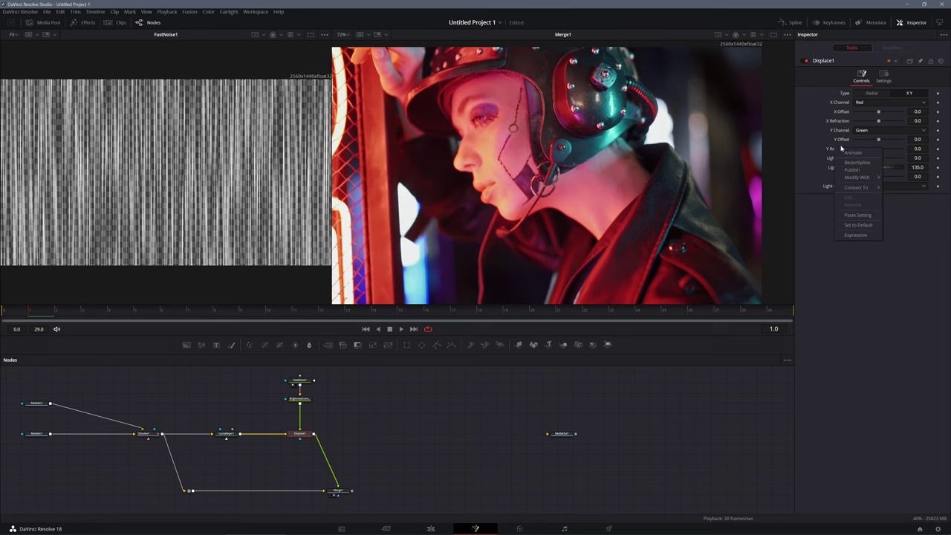
mouse_move(869, 177)
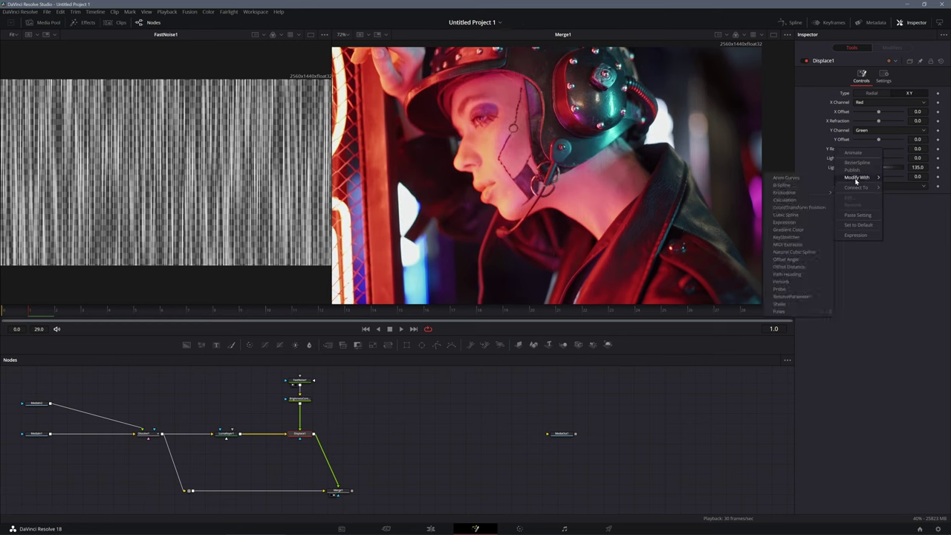
left_click(812, 179)
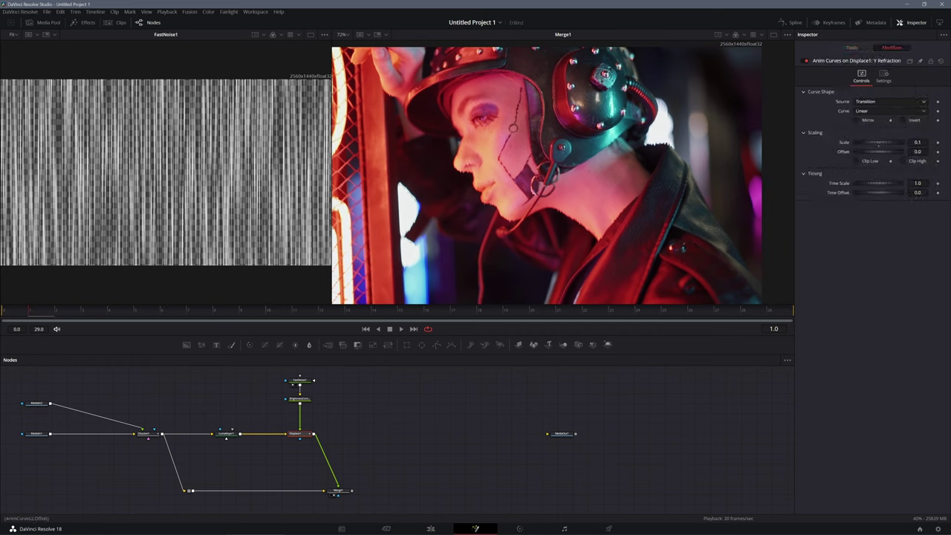
left_click(917, 142)
key("Tab")
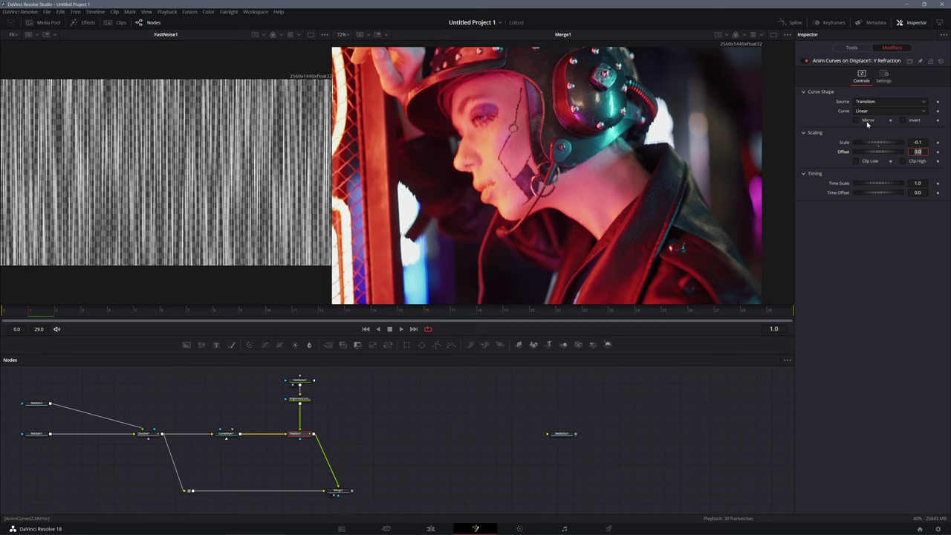
left_click(867, 121)
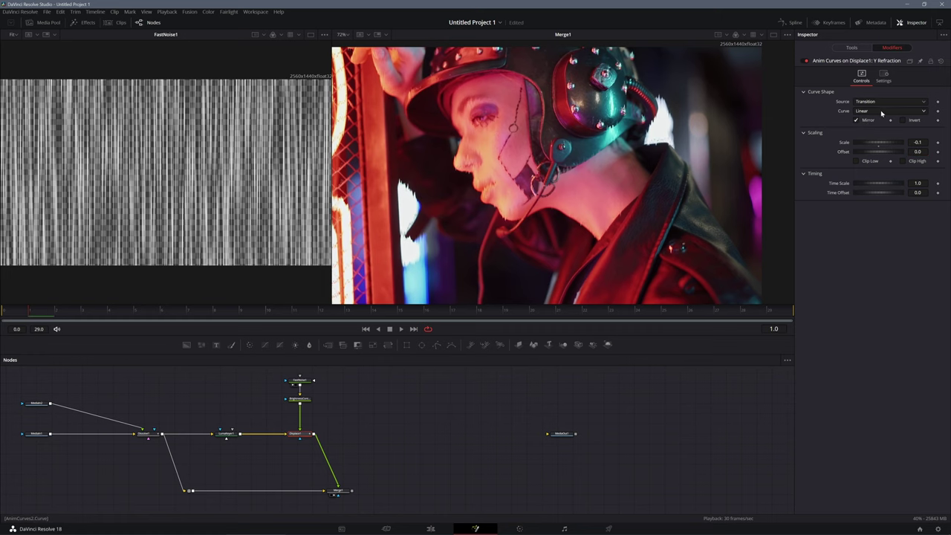
mouse_move(28, 316)
left_mouse_down()
mouse_move(373, 326)
mouse_move(466, 314)
mouse_move(793, 314)
left_mouse_up()
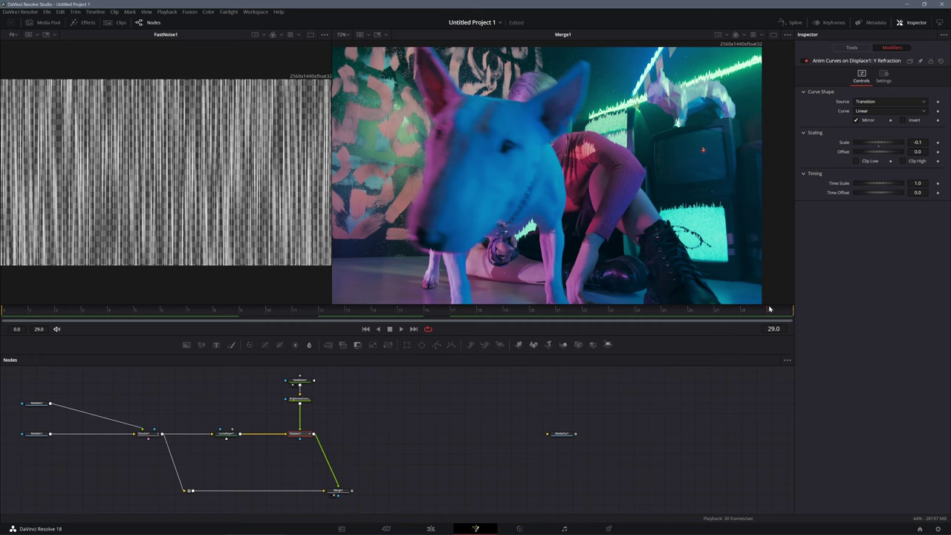
Set the curve to Easing with Sine in and Expo out, preview, then choose Custom
left_click(878, 111)
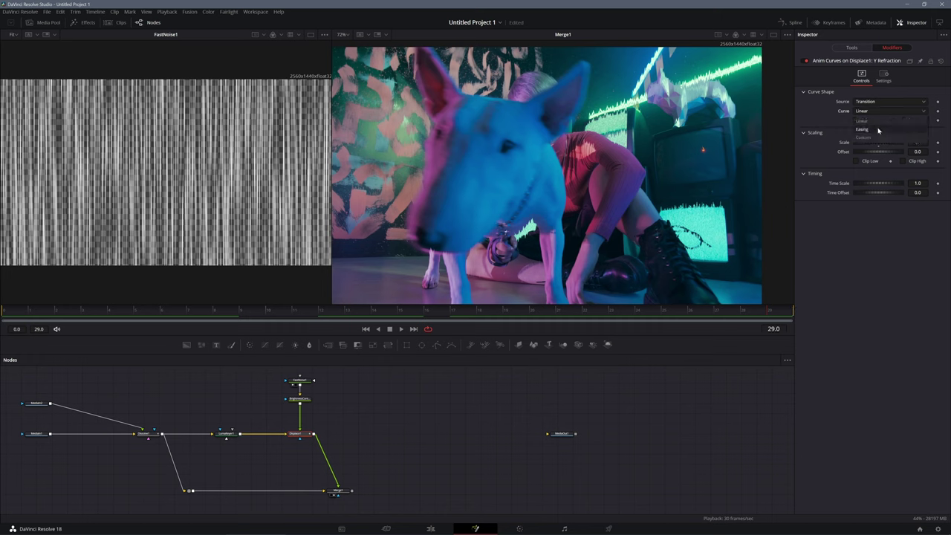
left_click(876, 130)
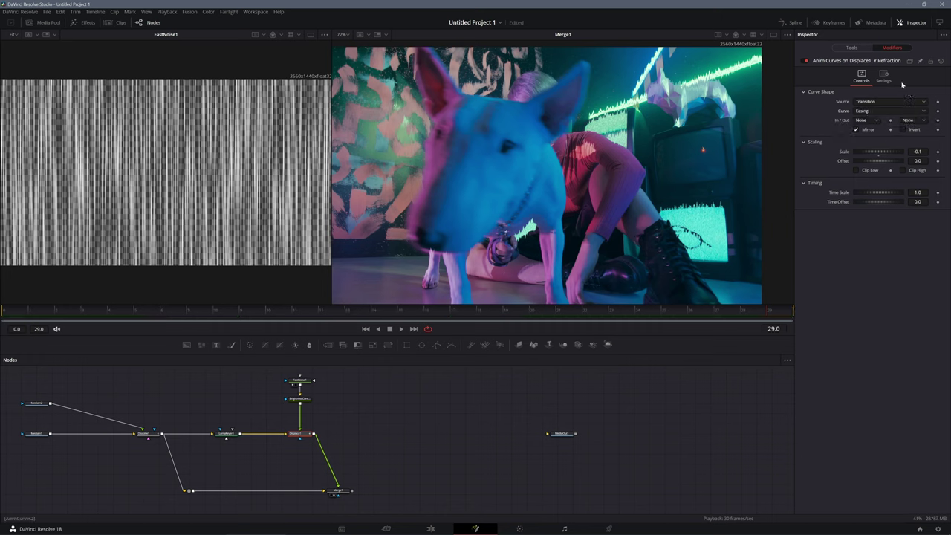
left_click(873, 122)
left_click(869, 138)
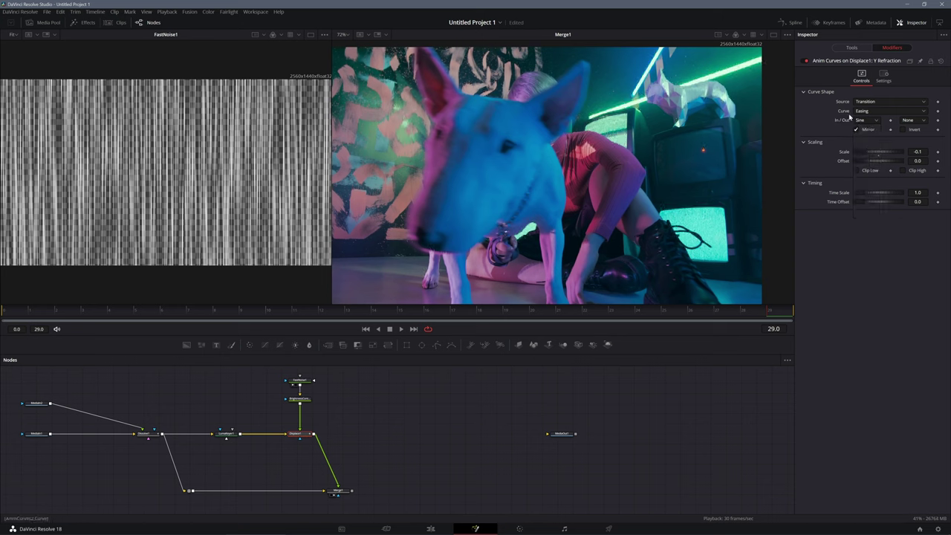
left_click(910, 120)
left_click(906, 179)
left_click(367, 329)
left_click(401, 329)
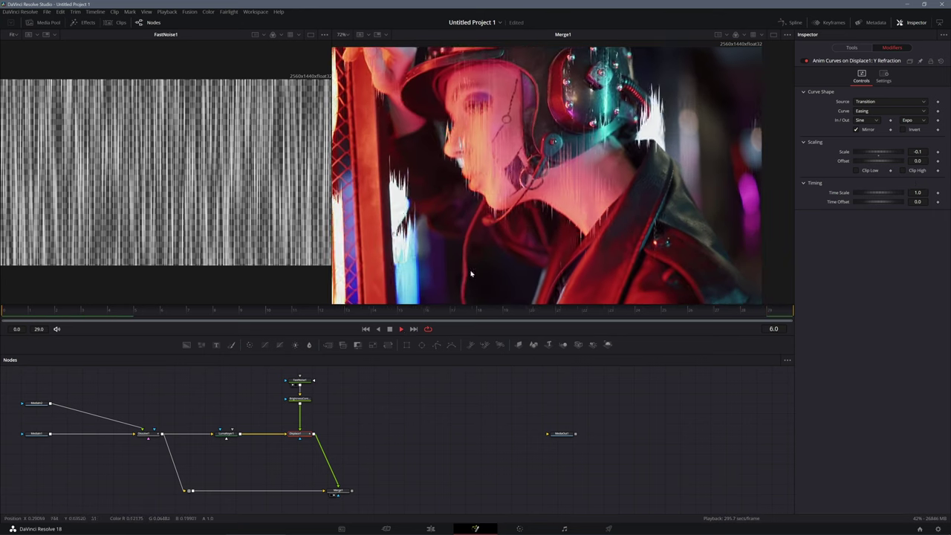
key("space")
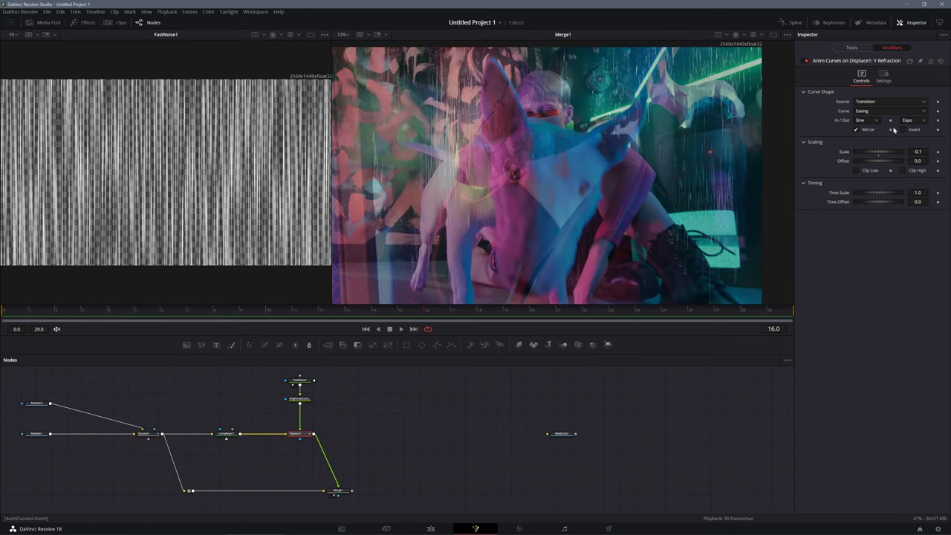
left_click(880, 111)
Raise a midpoint in the Custom curve graph into a bell shape peaking near 0.98
left_click(867, 144)
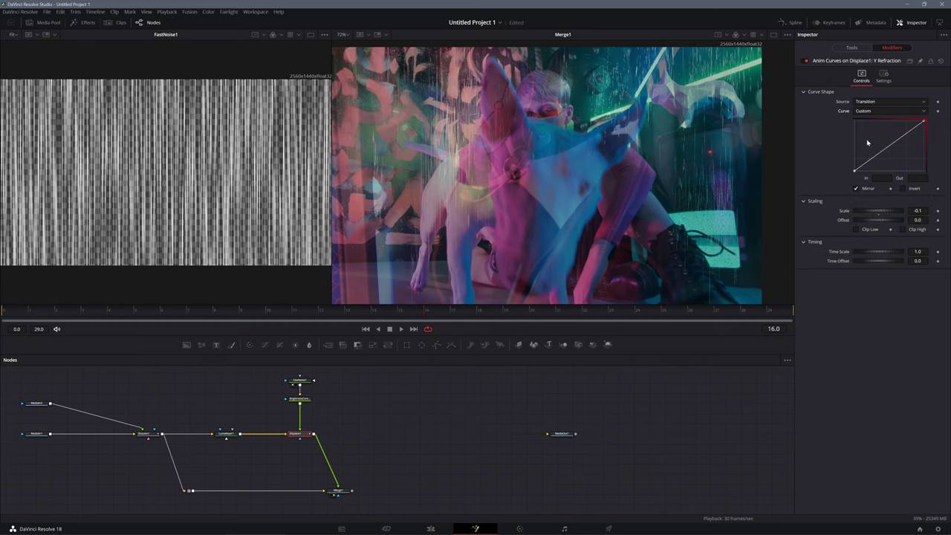
mouse_move(889, 145)
left_mouse_down()
mouse_move(891, 123)
mouse_move(925, 171)
left_mouse_up()
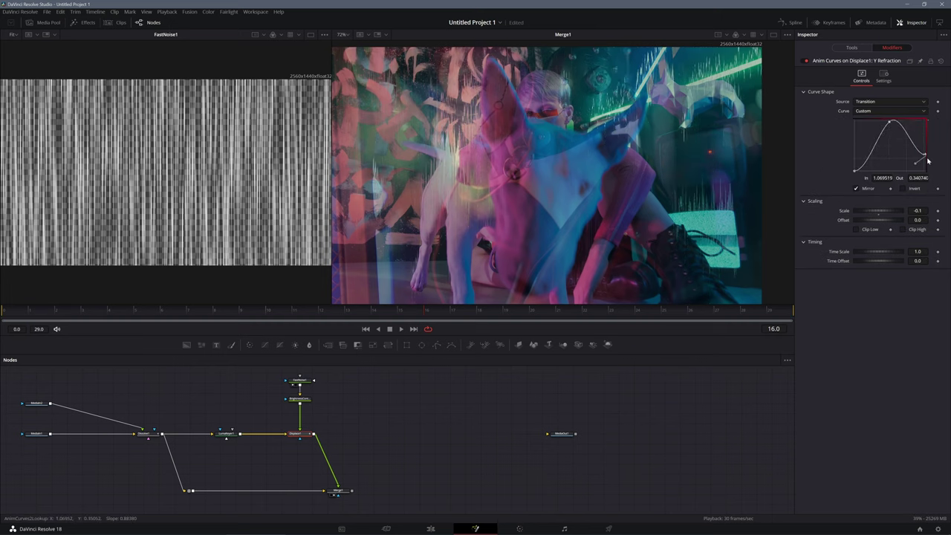
left_click_drag(891, 122, 892, 121)
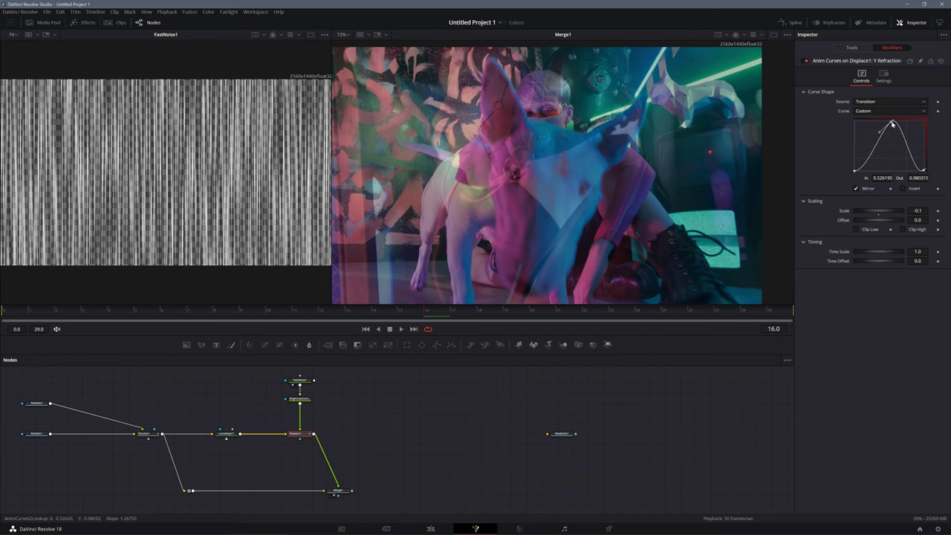
scroll(893, 124, "down", 2)
scroll(578, 199, "down", 2)
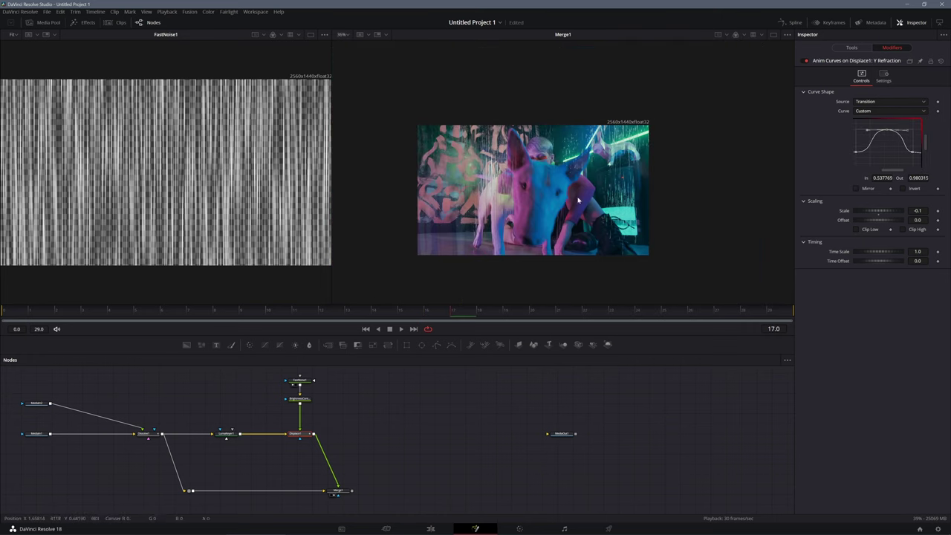
scroll(877, 145, "up", 2)
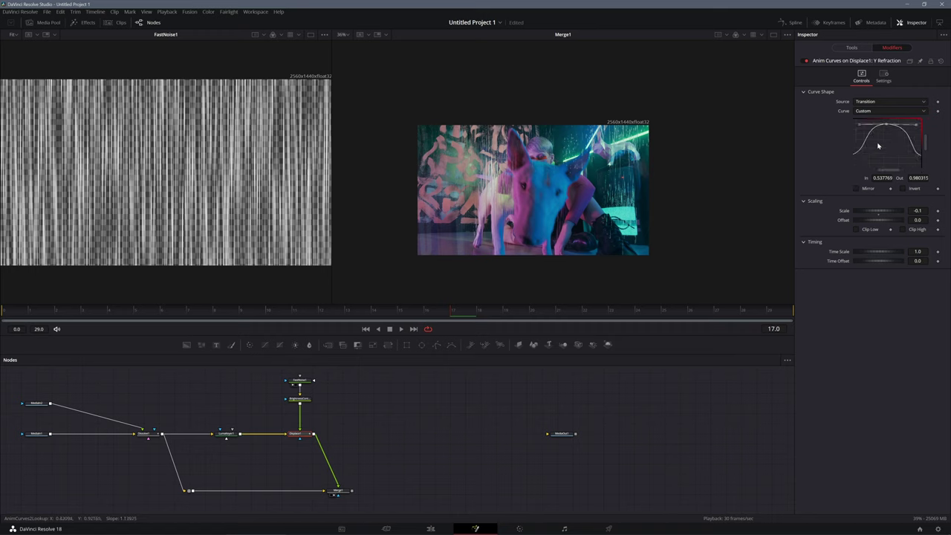
Play back the transition to check the curve, then show Displace1's settings
left_click(366, 328)
left_click(403, 329)
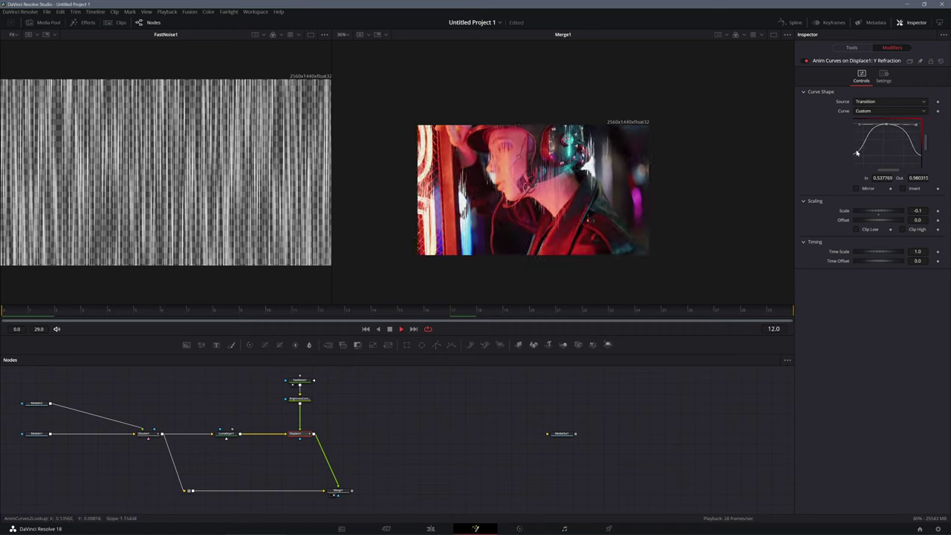
scroll(520, 208, "up", 2)
scroll(520, 208, "down", 1)
left_click(393, 332)
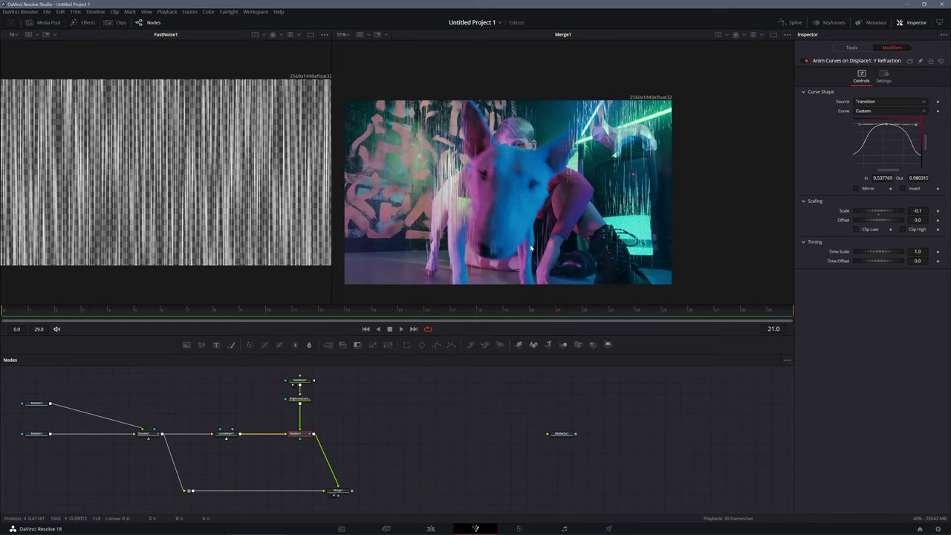
left_click(66, 318)
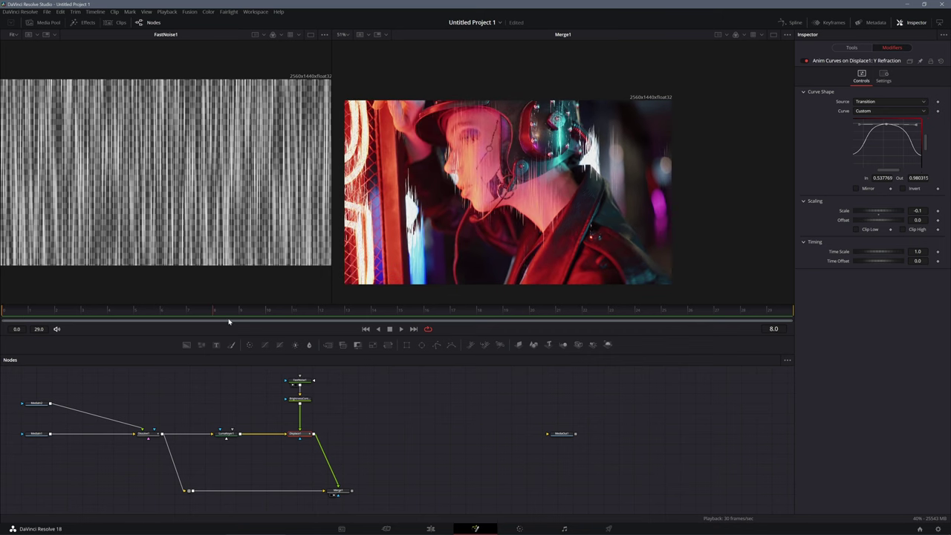
left_click(301, 435)
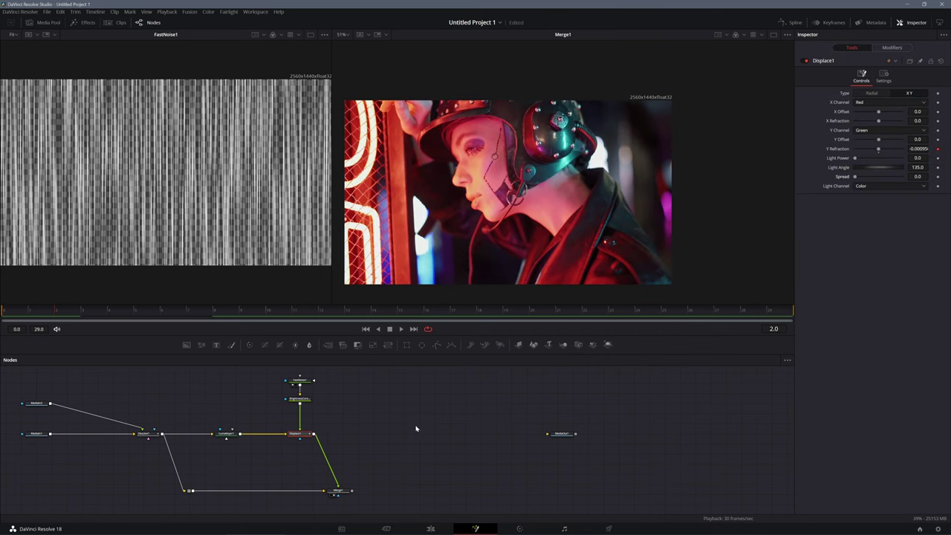
Add a Duplicate tool after Displace1 and position it to its right
key("shift+space")
type("Displace")
type("du")
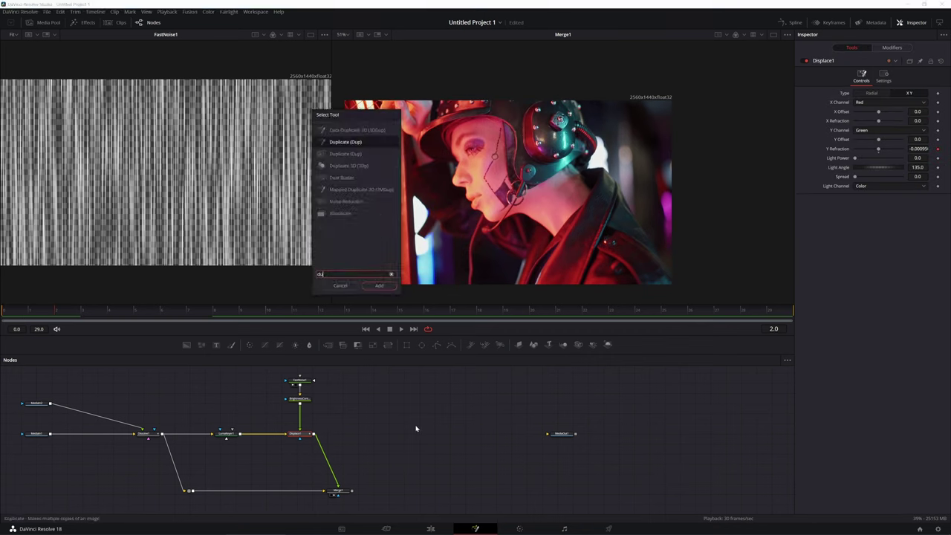
key("Return")
left_click_drag(327, 438, 364, 433)
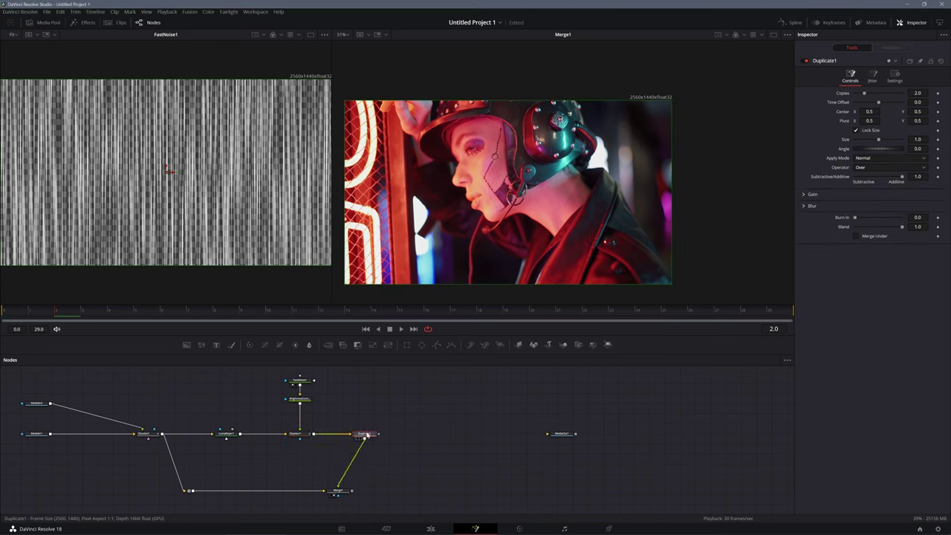
left_click_drag(320, 310, 285, 311)
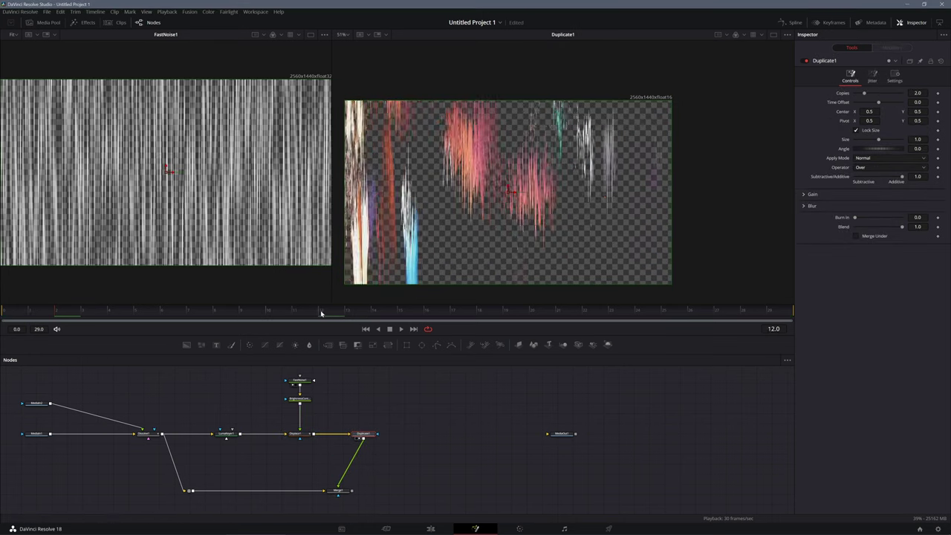
key("Right")
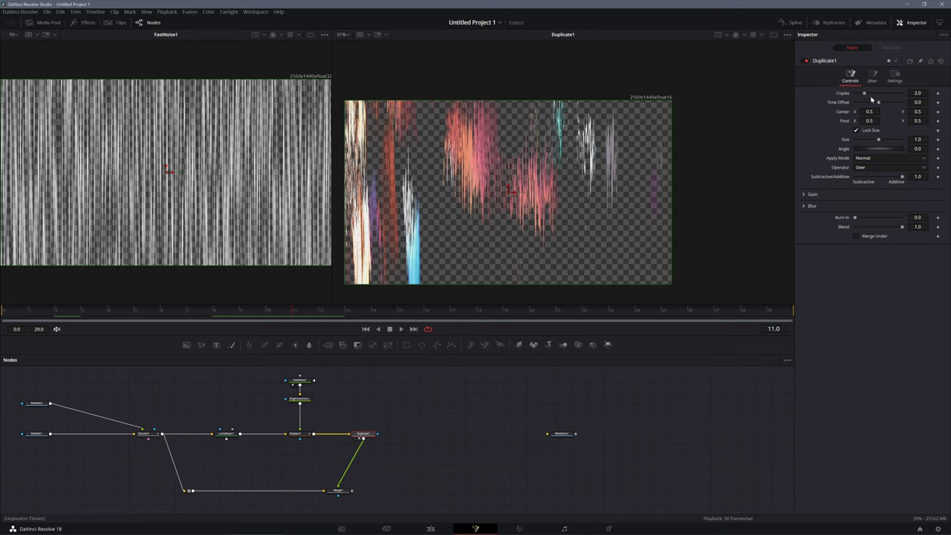
Set Duplicate1 to 5 copies with Center Y 0.567, scrubbing to review the echoes
left_click(916, 92)
type("5")
key("Tab")
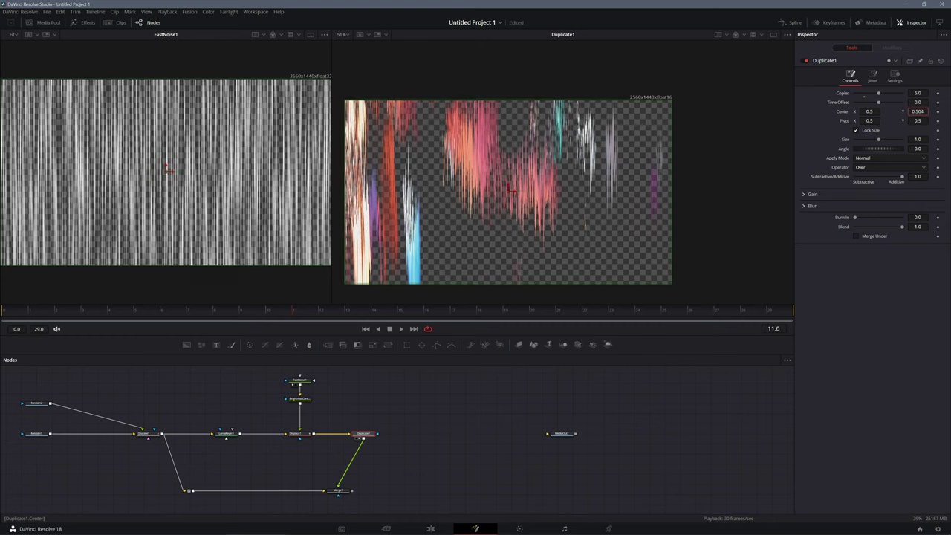
left_click_drag(917, 111, 921, 111)
left_click(341, 495)
mouse_move(508, 194)
left_mouse_down()
mouse_move(503, 184)
mouse_move(502, 191)
left_mouse_up()
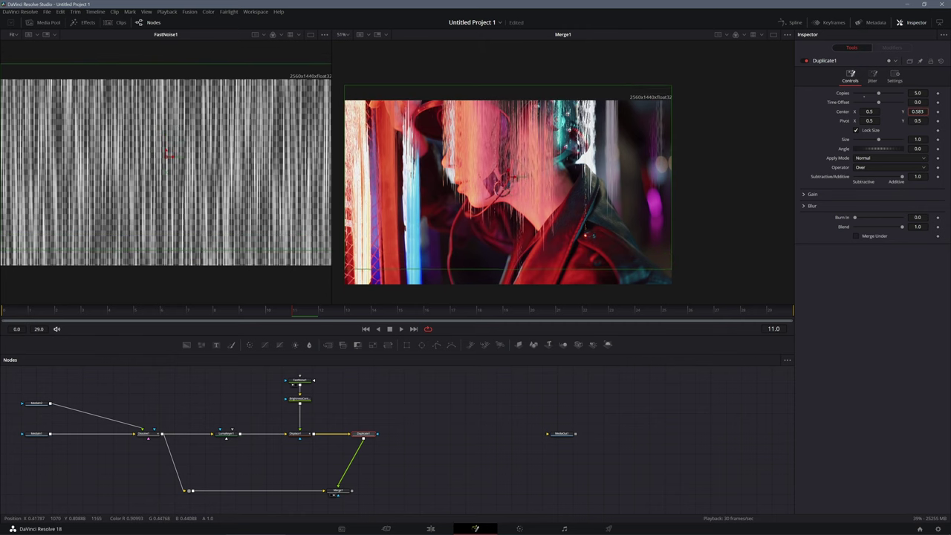
left_click(2, 312)
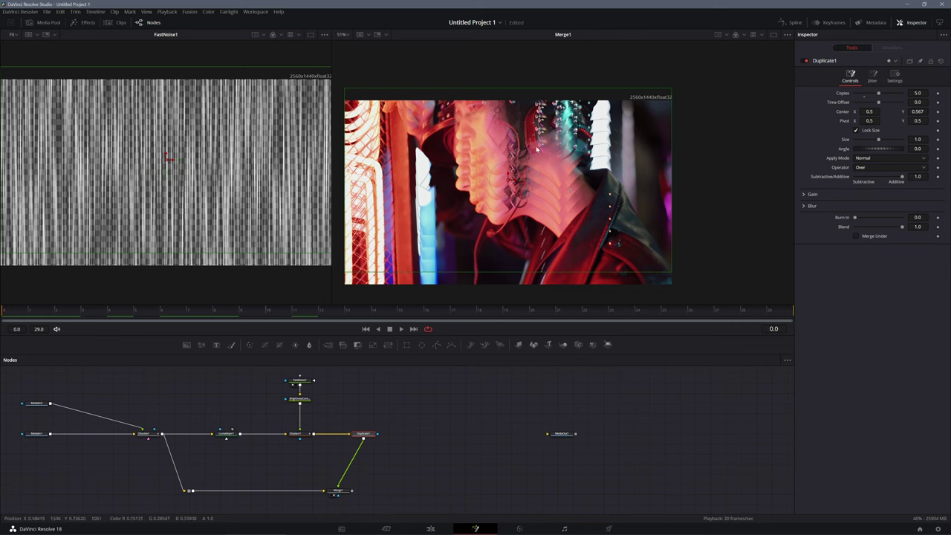
mouse_move(272, 311)
left_mouse_down()
mouse_move(526, 315)
mouse_move(359, 315)
left_mouse_up()
Drive Duplicate1's Center with an XY Path whose Y uses Anim Curves, Offset 0.5
right_click(852, 112)
mouse_move(859, 143)
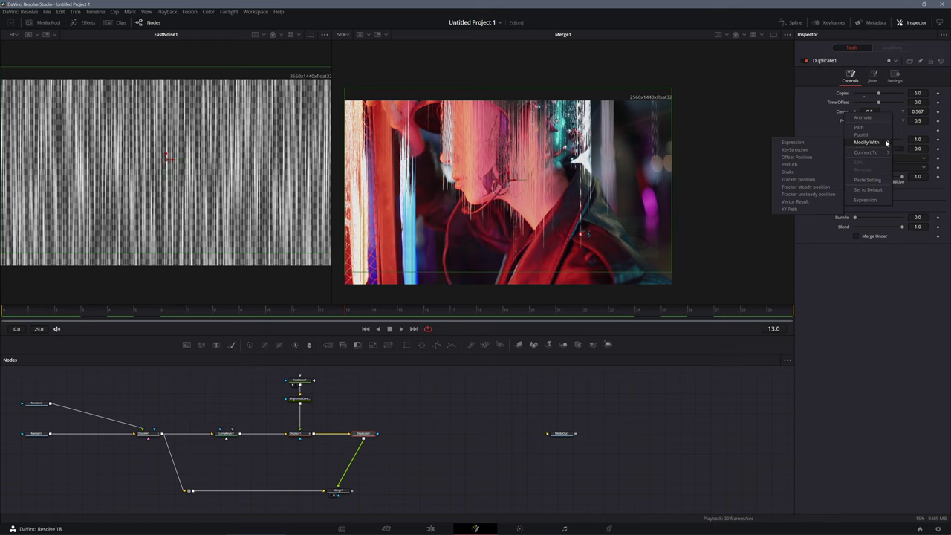
left_click(796, 210)
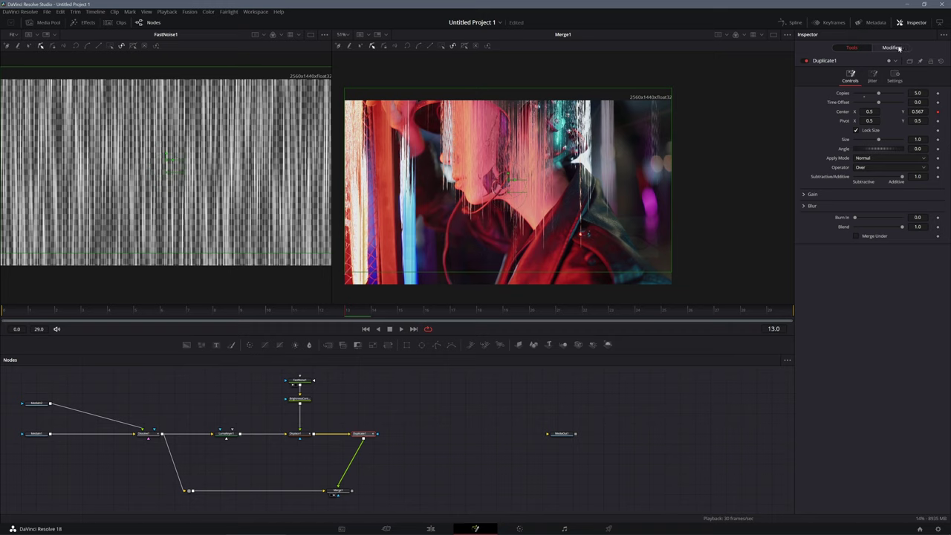
left_click(899, 50)
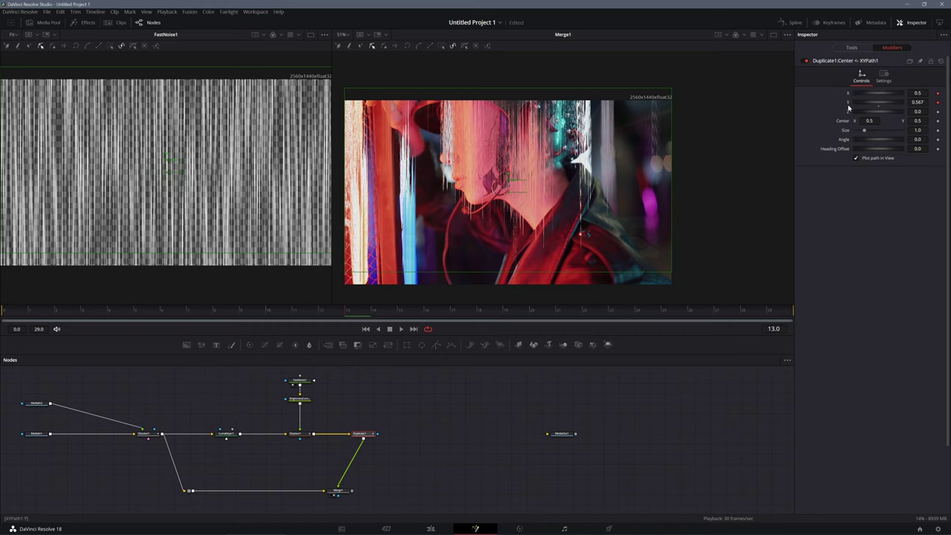
double_click(848, 104)
right_click(854, 105)
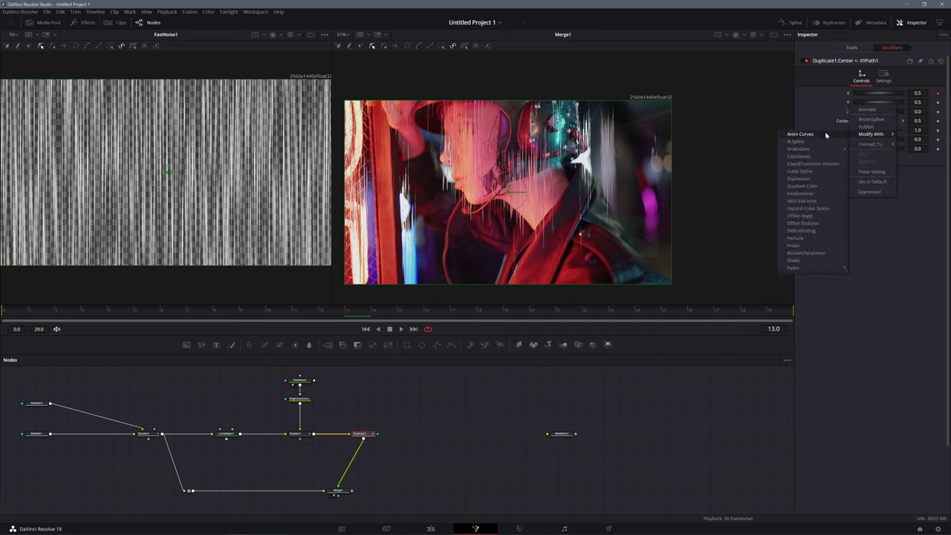
left_click(800, 134)
type("0.5")
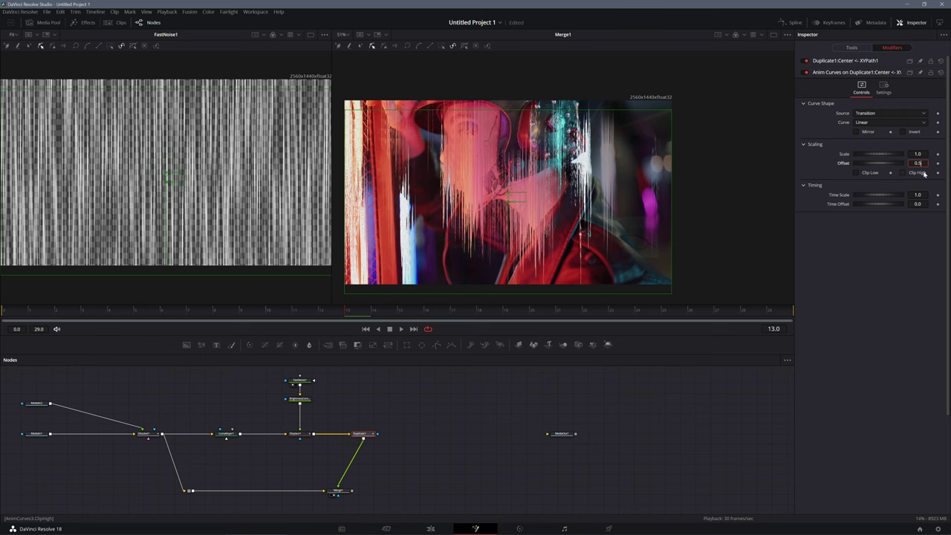
key("Return")
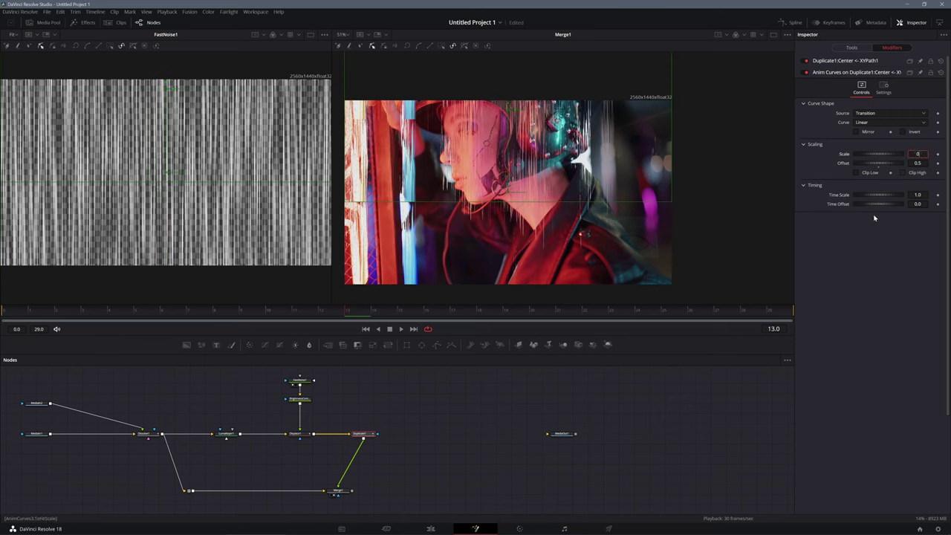
Set the curve to Scale 0.2, Custom, Mirror off, shaped into a smooth plateau
type(".2")
key("Return")
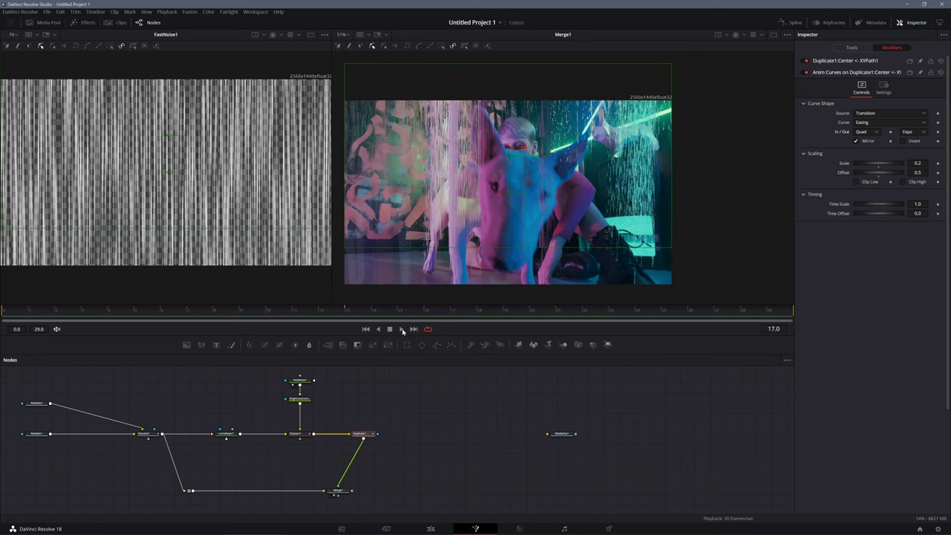
left_click(889, 122)
left_click(873, 148)
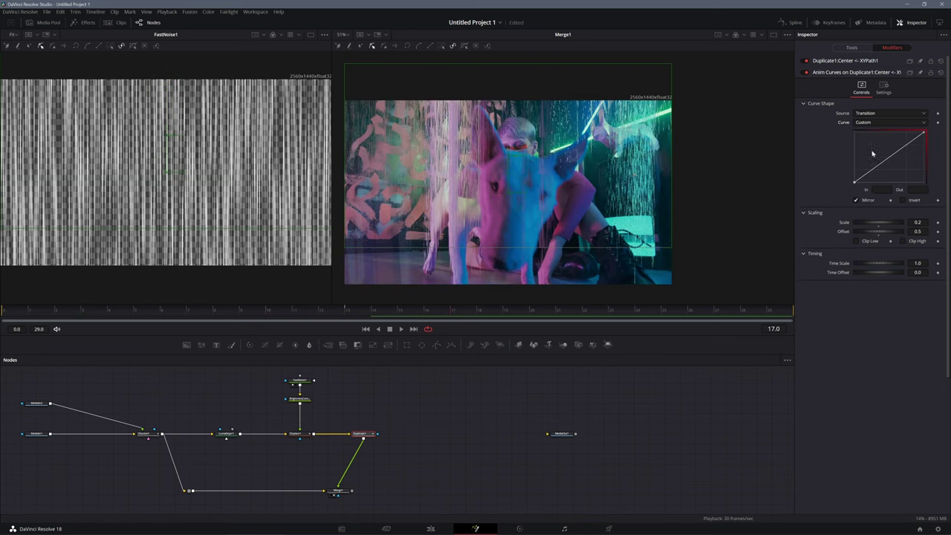
left_click(856, 199)
mouse_move(873, 148)
left_mouse_down()
mouse_move(889, 133)
mouse_move(924, 181)
left_mouse_up()
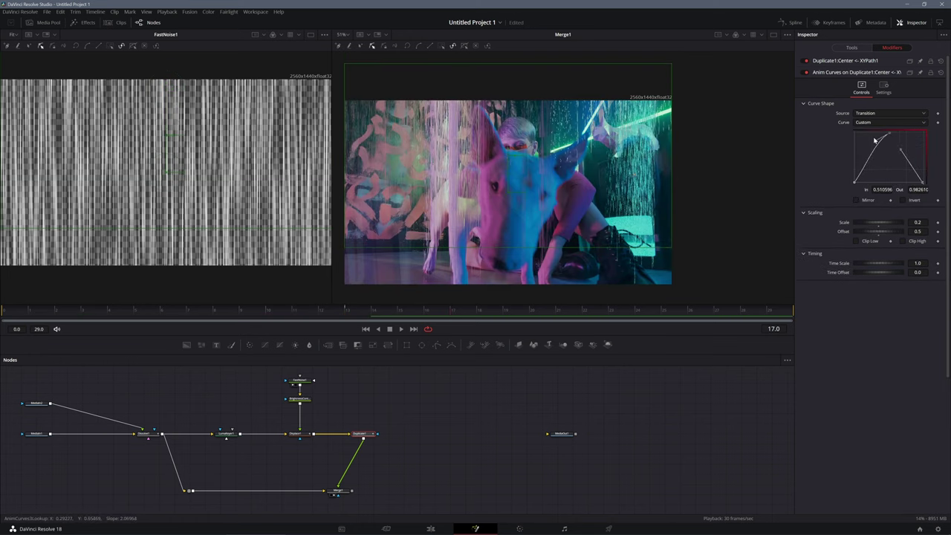
key("ctrl+a")
key("shift+s")
left_click_drag(918, 181, 899, 177)
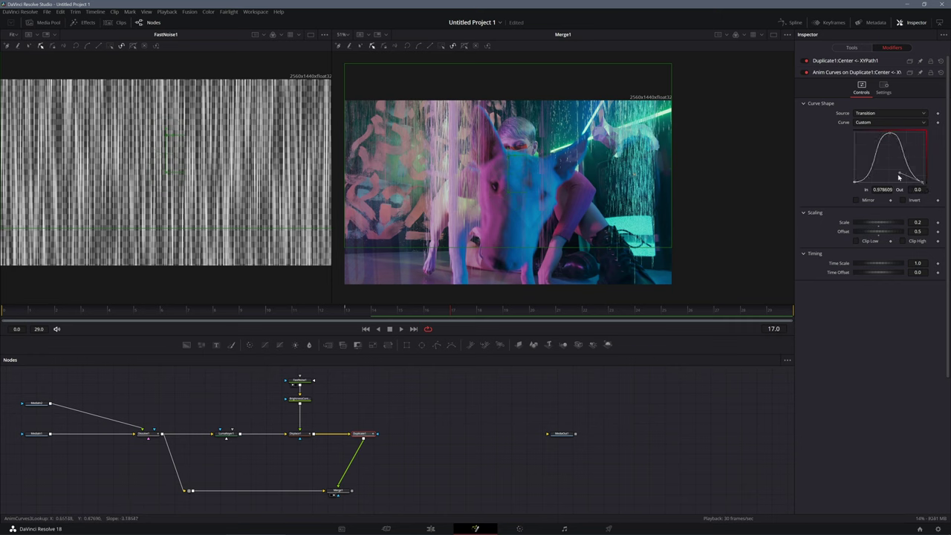
scroll(447, 203, "up", 2)
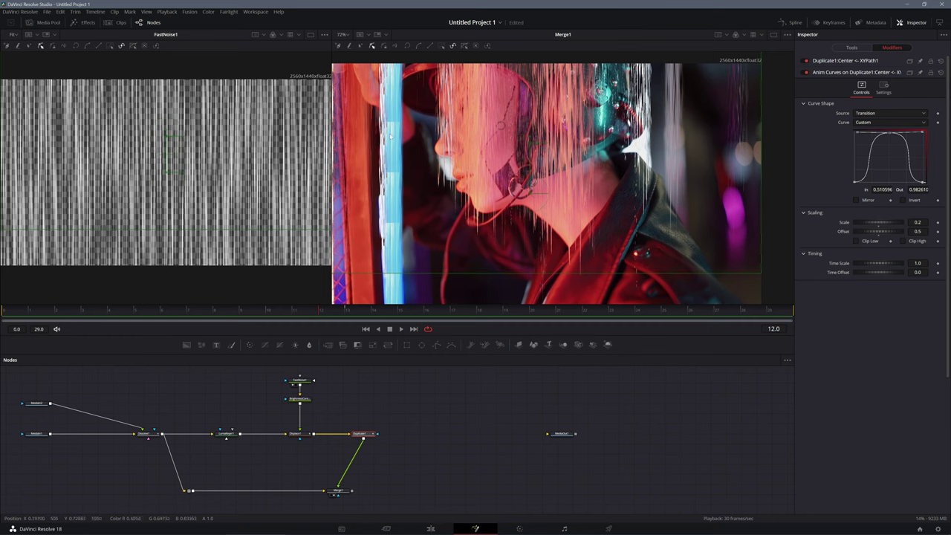
scroll(445, 157, "down", 2)
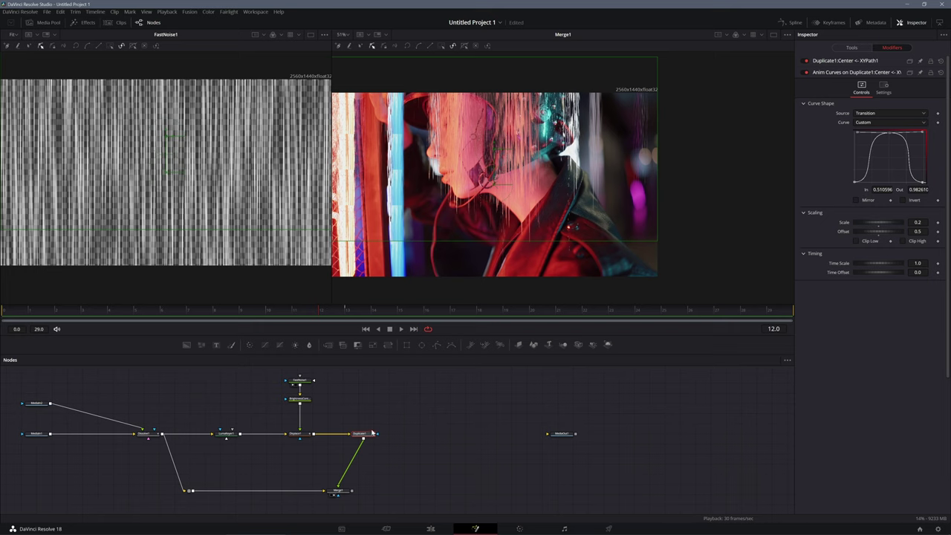
Insert a Directional Blur after Duplicate1 with Angle 90 and Length 0.021
key("shift+space")
type("dire")
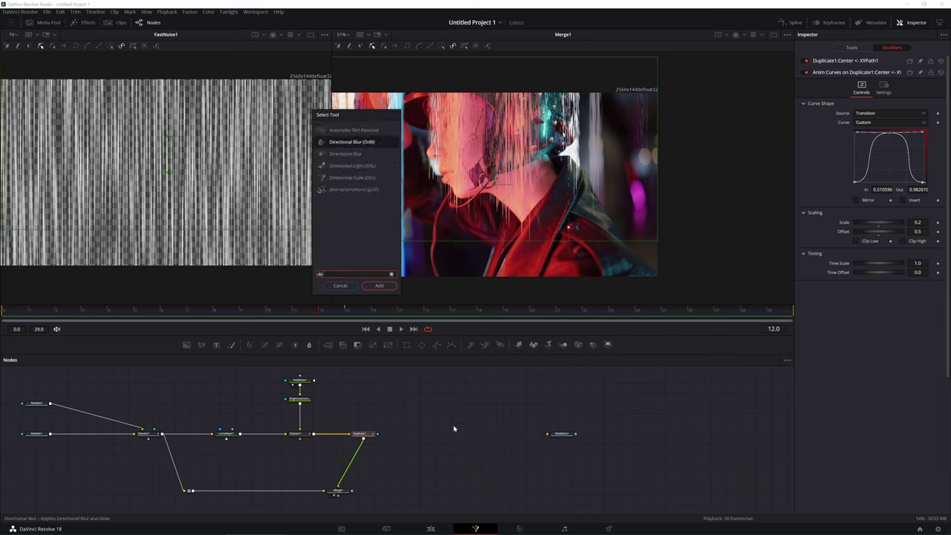
key("Return")
type("9")
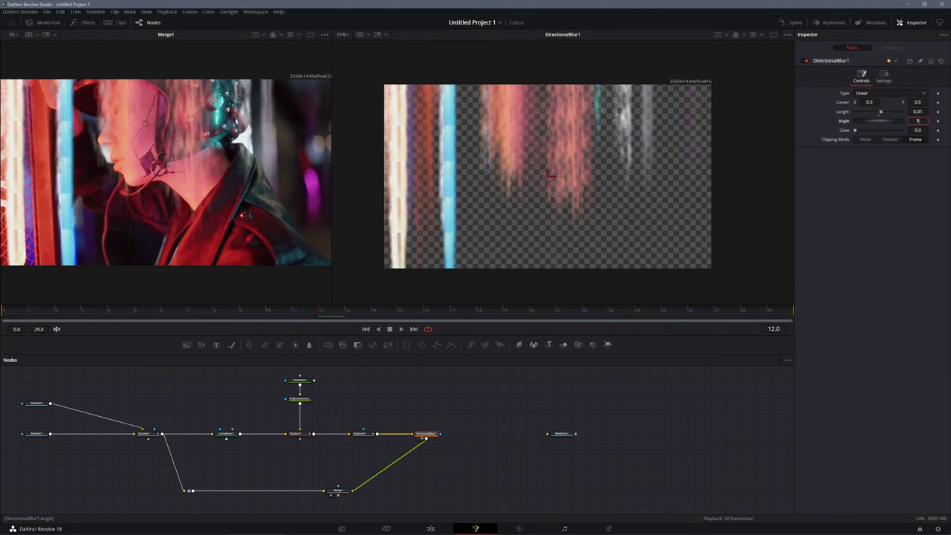
type("0")
key("Tab")
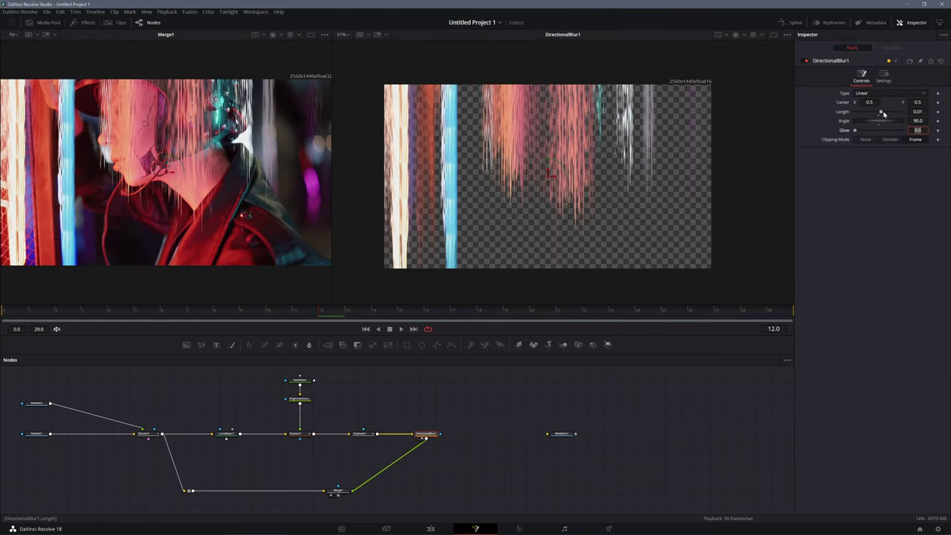
mouse_move(882, 113)
left_mouse_down()
mouse_move(884, 127)
mouse_move(891, 121)
left_mouse_up()
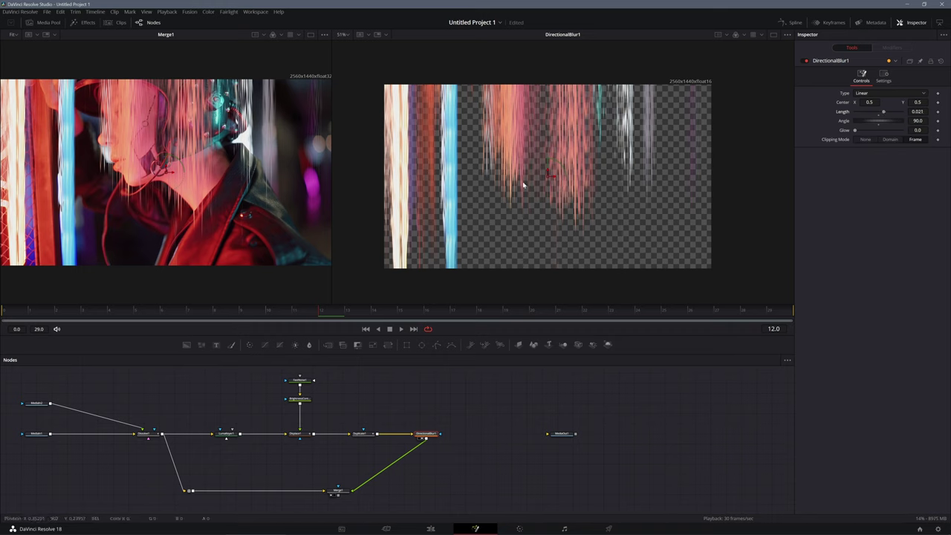
Animate DirectionalBlur1's Length with an Easing Anim Curve, Sine in and Expo out
right_click(846, 116)
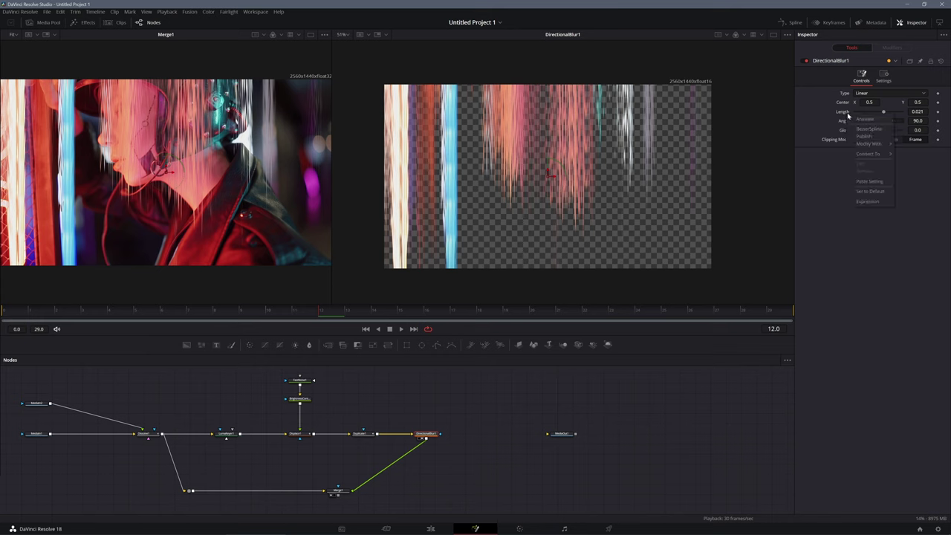
mouse_move(869, 144)
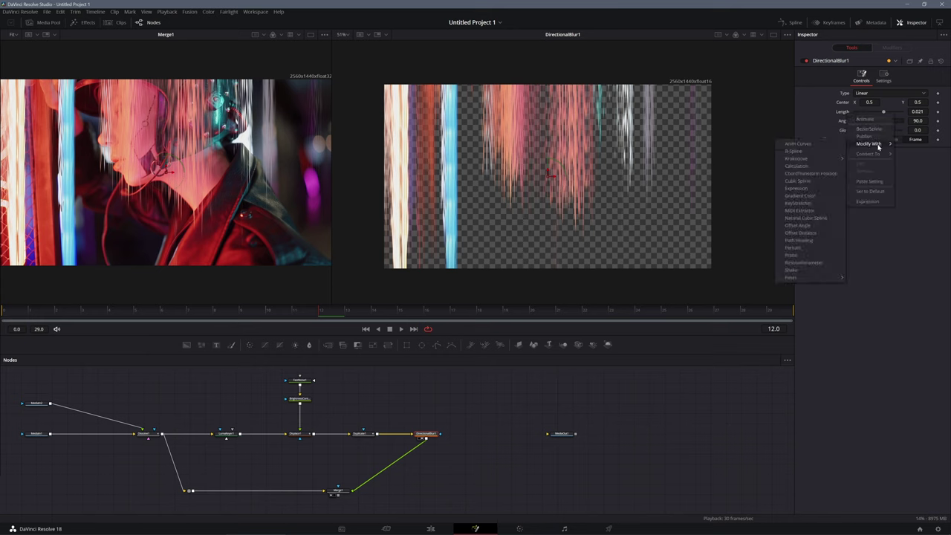
left_click(798, 144)
left_click(891, 48)
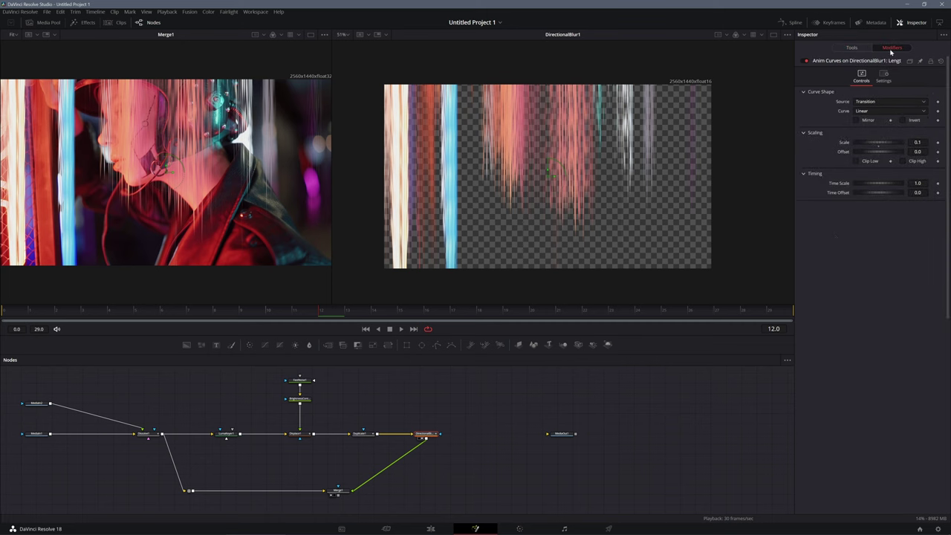
left_click(889, 111)
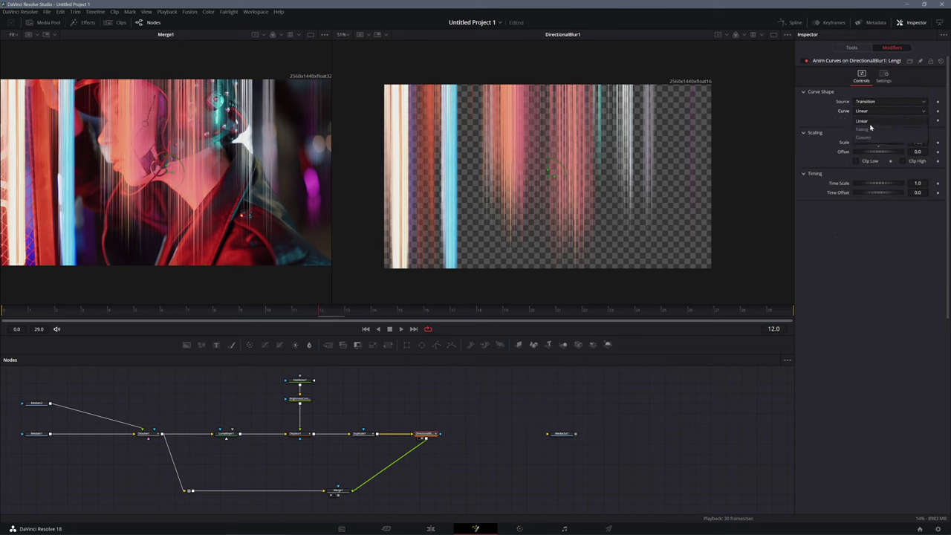
left_click(866, 121)
left_click(869, 120)
type("0.1")
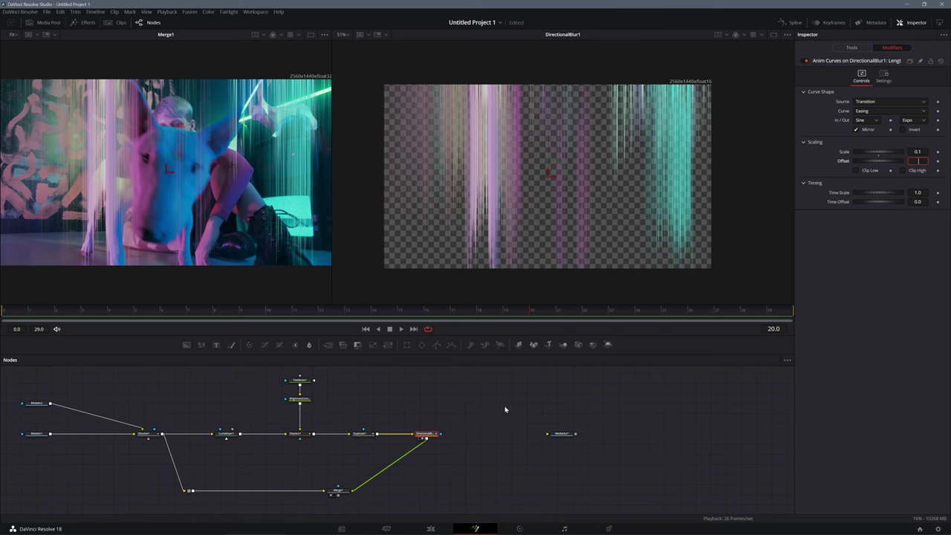
Insert an Unsharp Mask after the Directional Blur and raise its Size to about 3.7
key("shift+space")
type("dire")
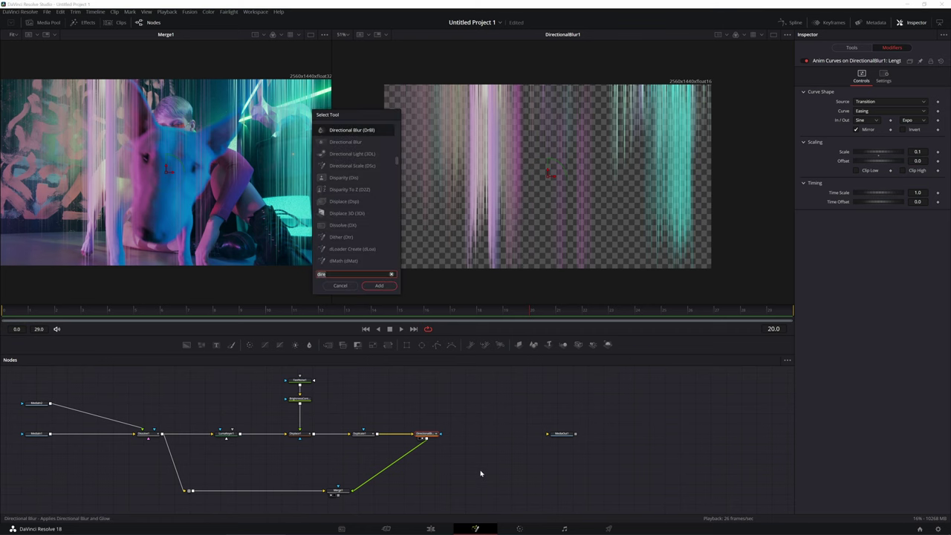
key("Return")
scroll(540, 212, "up", 3)
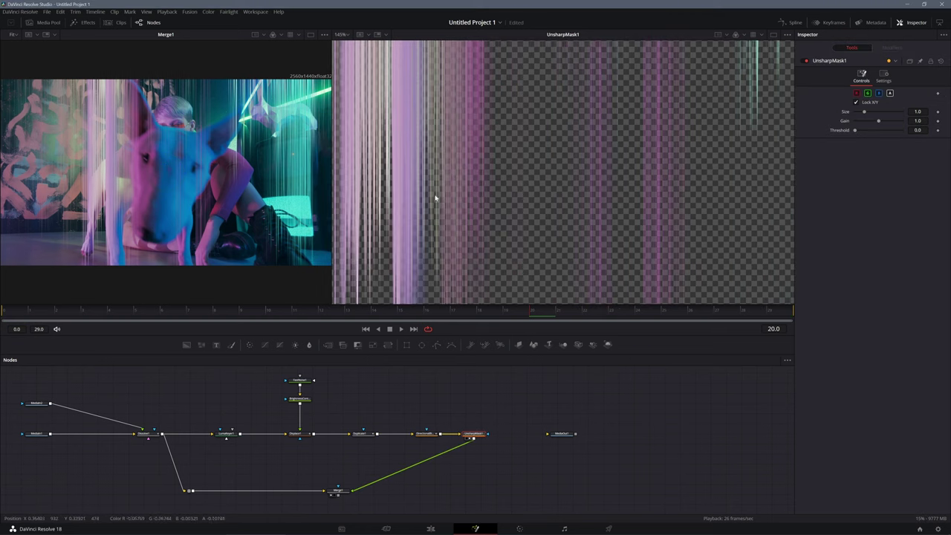
scroll(436, 197, "down", 3)
left_click_drag(864, 111, 890, 111)
scroll(506, 121, "down", 2)
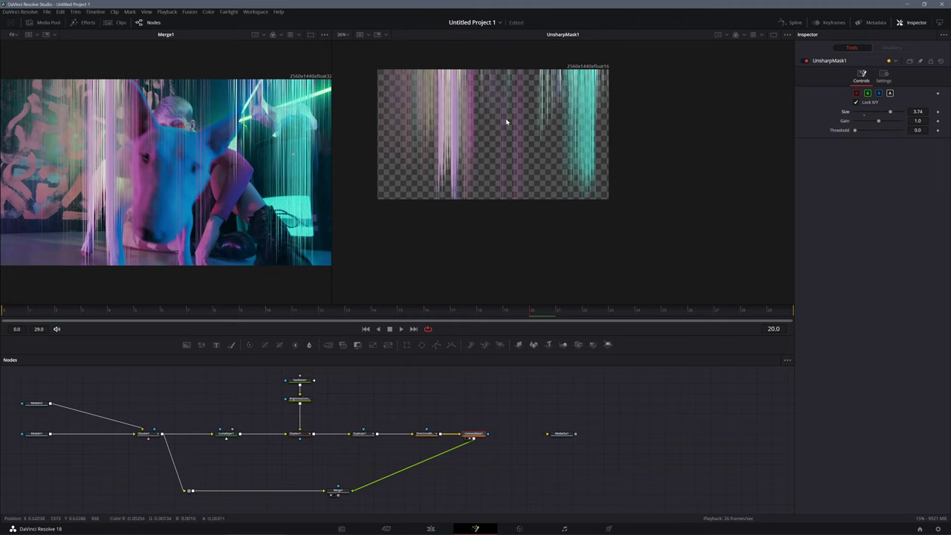
At frame 0, reduce the Unsharp Mask Size slightly to about 3.4
left_click(60, 319)
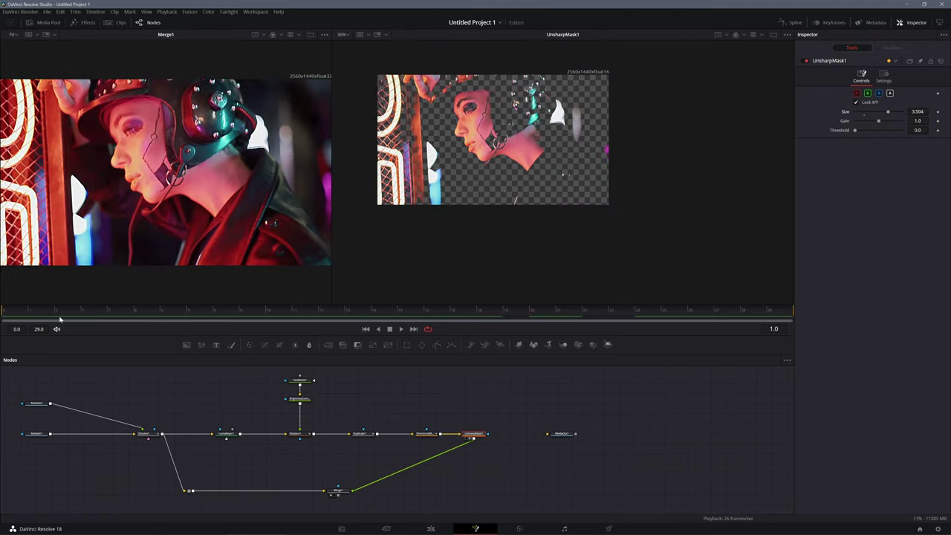
left_click_drag(60, 319, 2, 319)
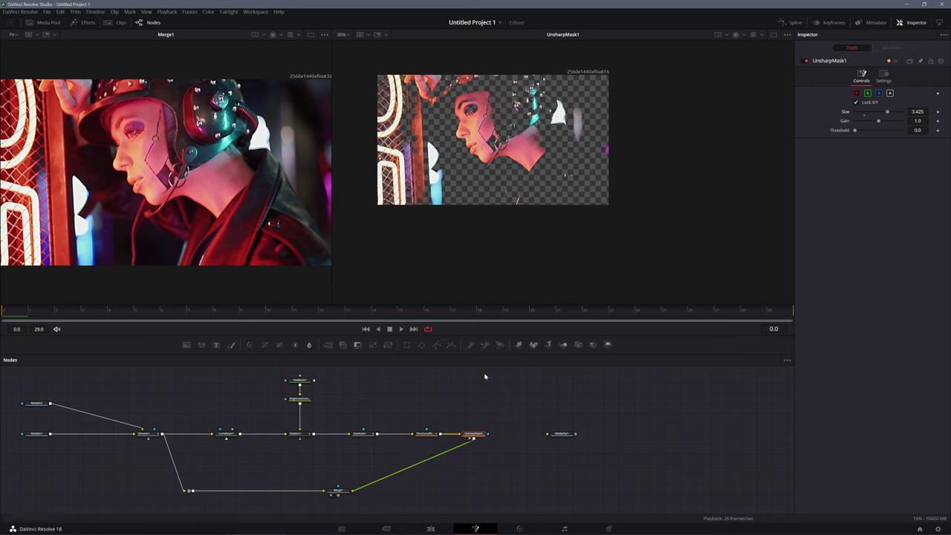
left_click_drag(887, 111, 887, 114)
left_click(883, 78)
left_click(861, 78)
left_click(883, 78)
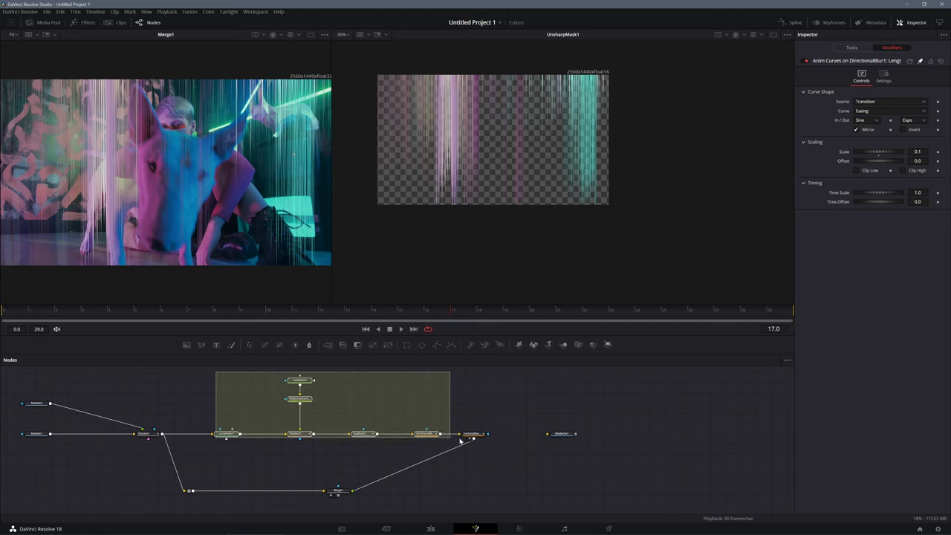
Set Dissolve1's Operation to Gradient Wipe
left_click_drag(215, 372, 499, 452)
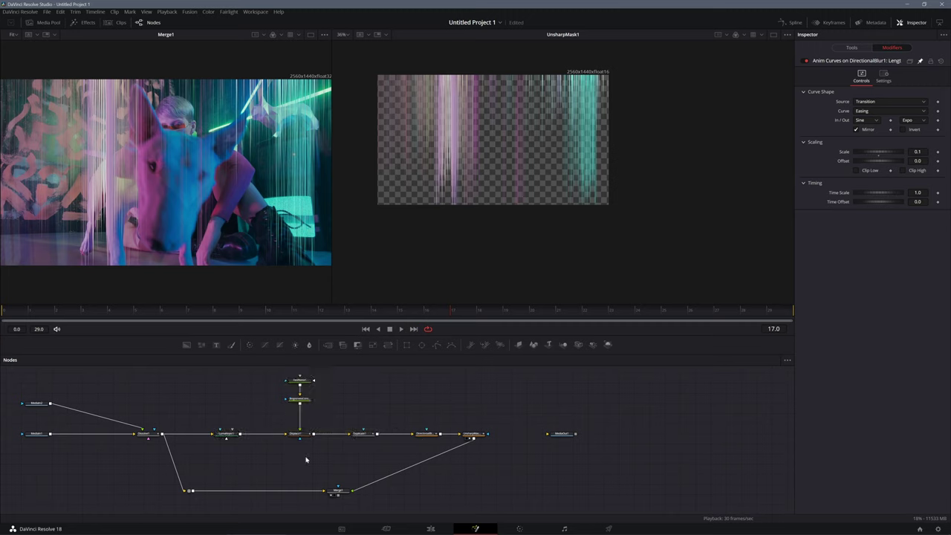
left_click(146, 433, "ctrl")
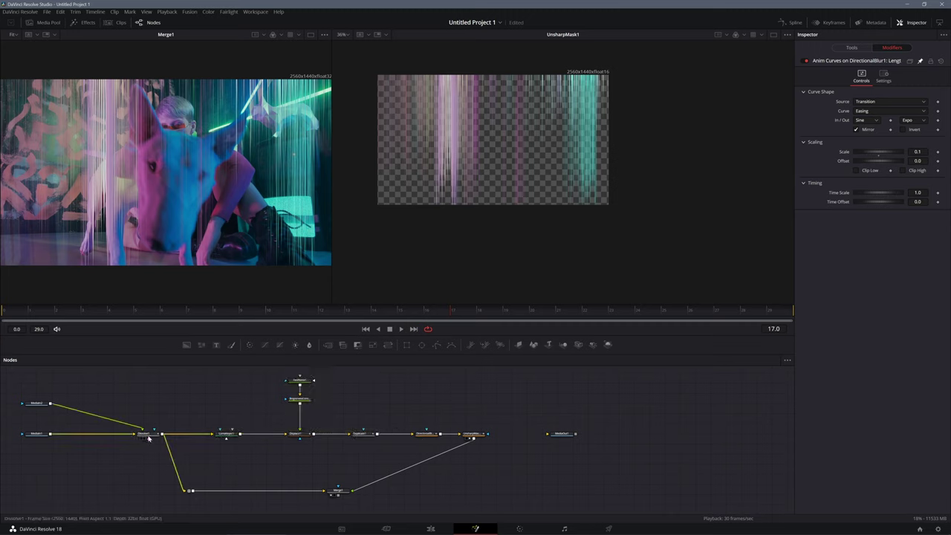
left_click(851, 47)
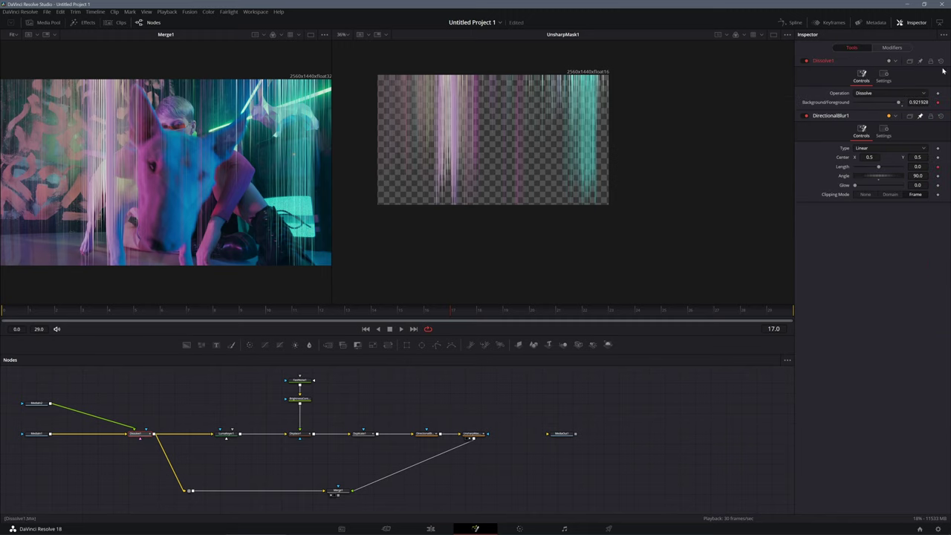
left_click(899, 93)
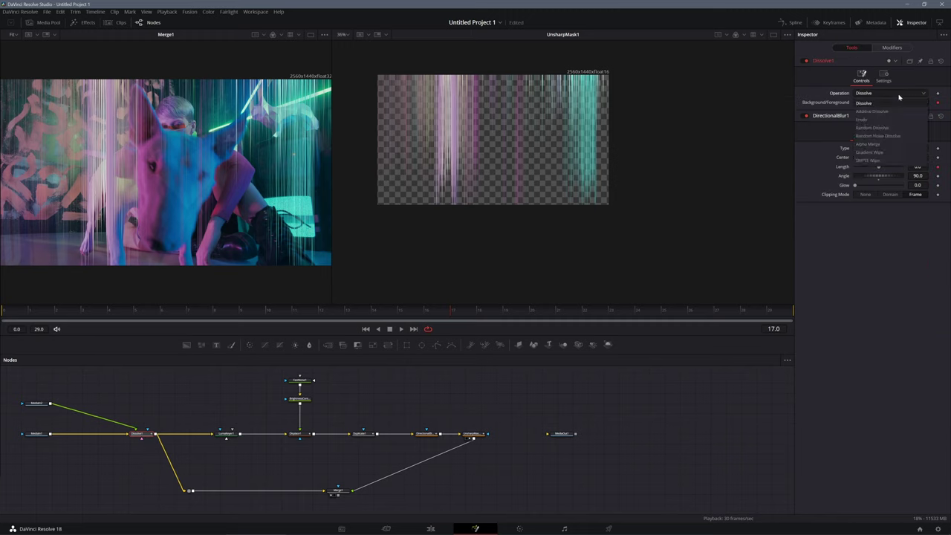
left_click(894, 153)
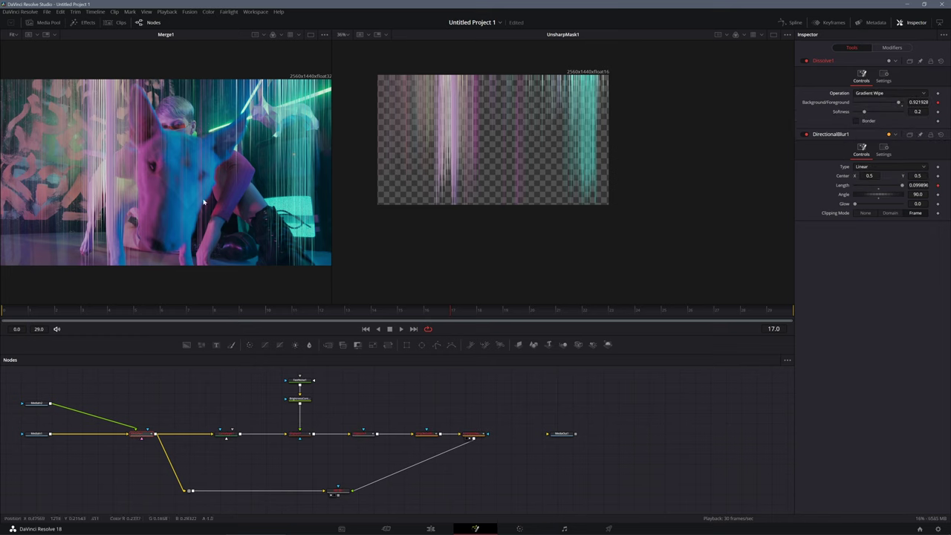
Connect MediaIn2's output into Dissolve1 and preview frame 14
left_click_drag(50, 403, 149, 431)
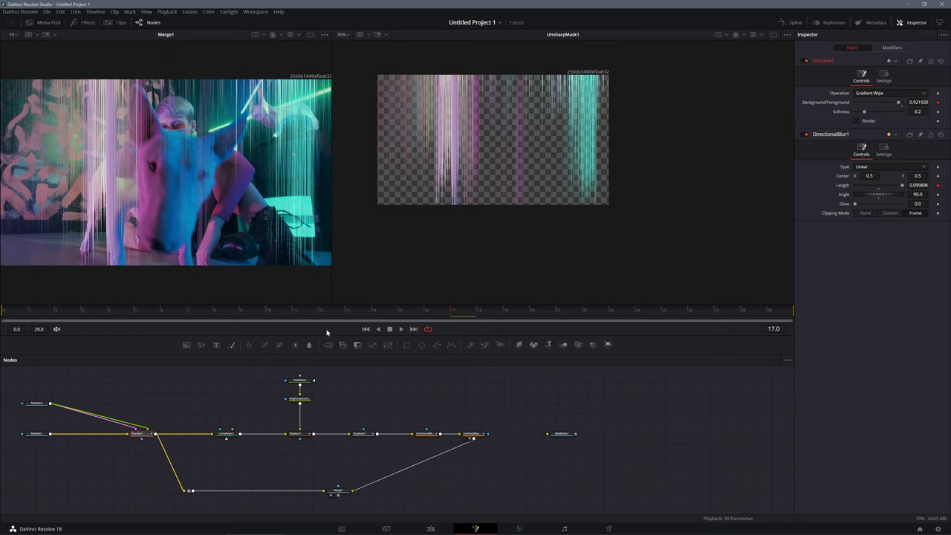
left_click(372, 320)
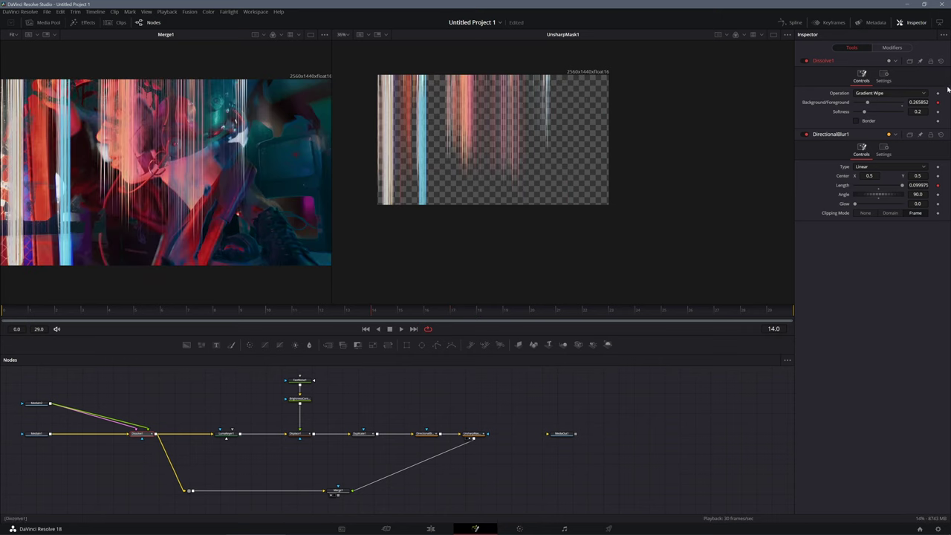
left_click(892, 47)
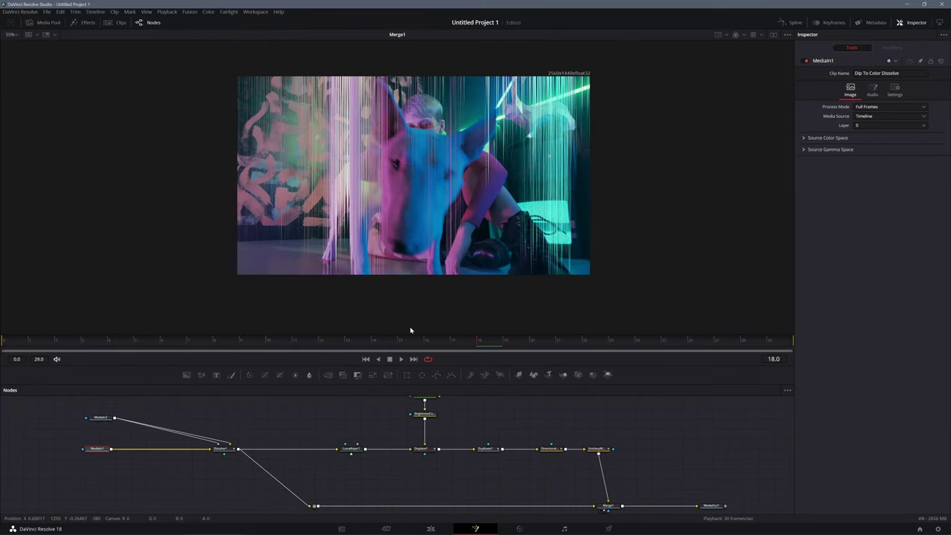
Add a Transform node after MediaIn1 and lower the image's vertical position
key("shift+space")
type("tra")
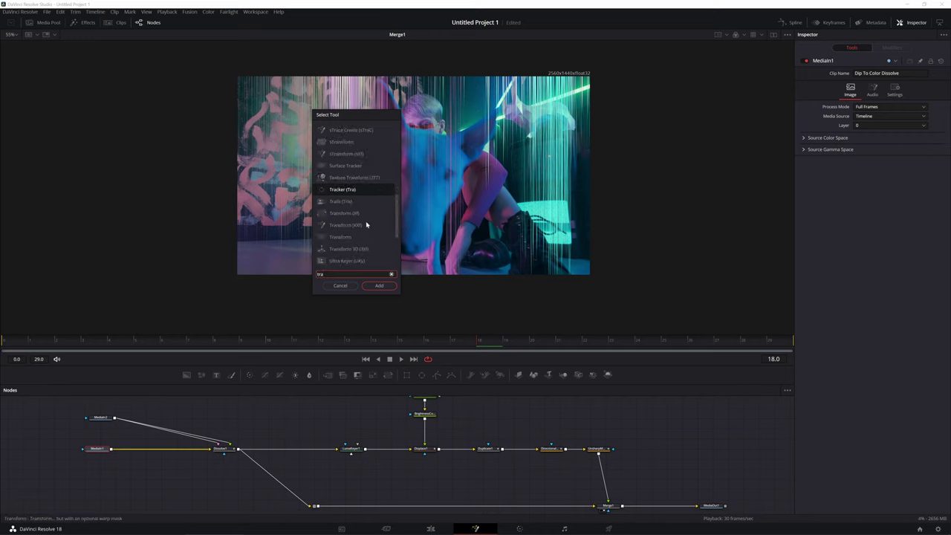
left_click(339, 238)
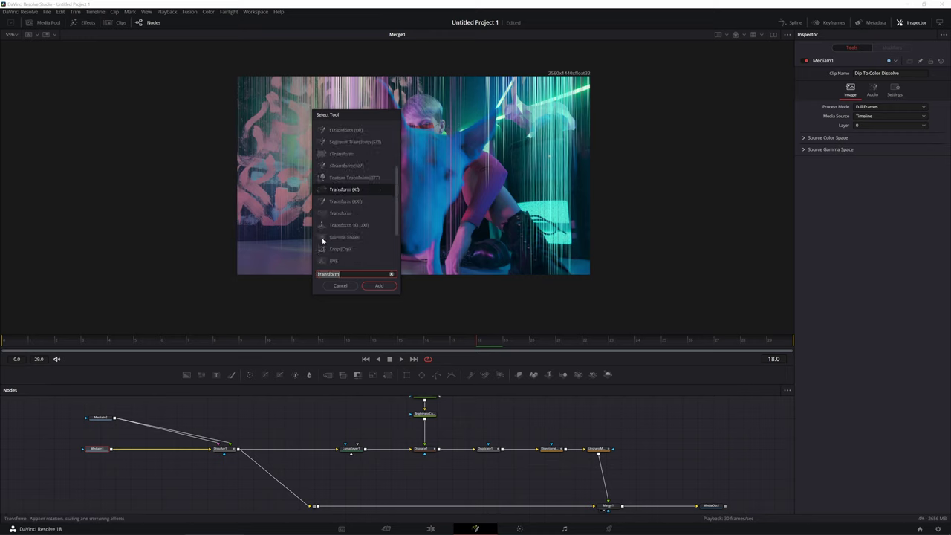
left_click(380, 285)
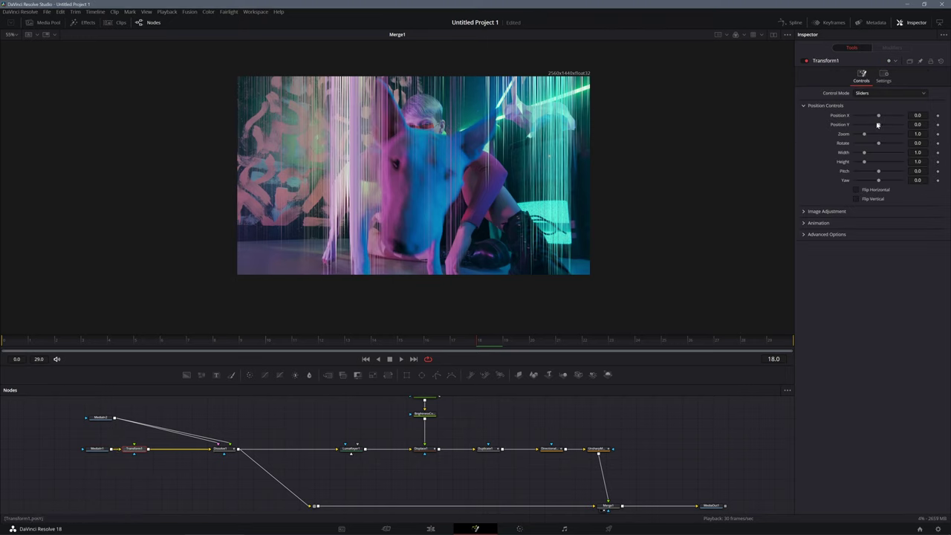
left_click_drag(877, 125, 889, 130)
key("1")
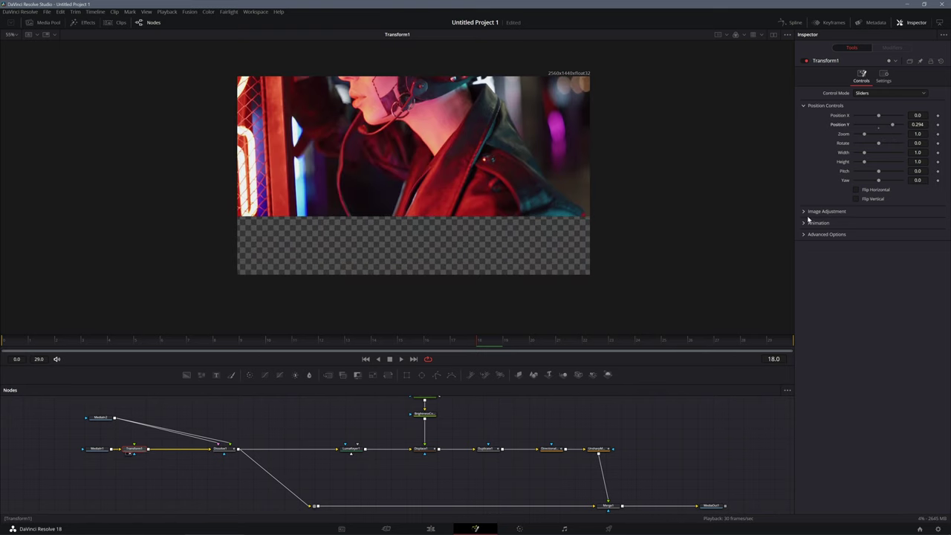
left_click(806, 212)
left_click(806, 212)
left_click(804, 223)
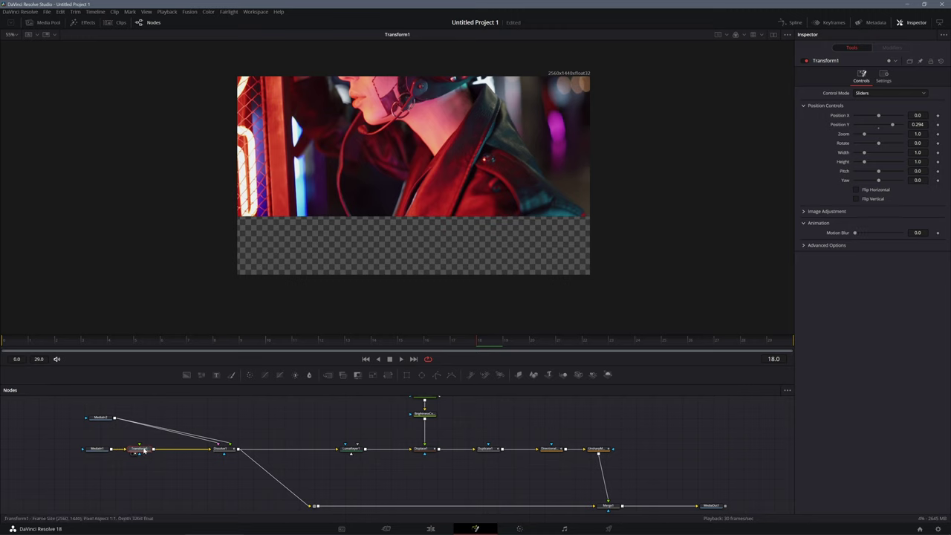
Paste a copy of the Transform node between MediaIn2 and the Dissolve
key("ctrl+c")
key("ctrl+v")
left_click_drag(178, 410, 131, 422)
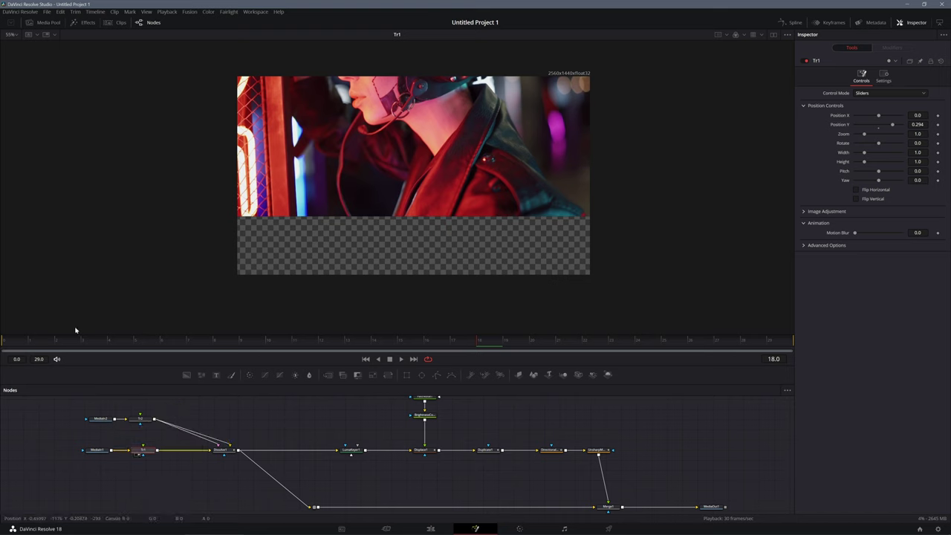
Set Tr1 to Position Y 0.04 with Edge Behaviour Reflect
left_click(6, 342)
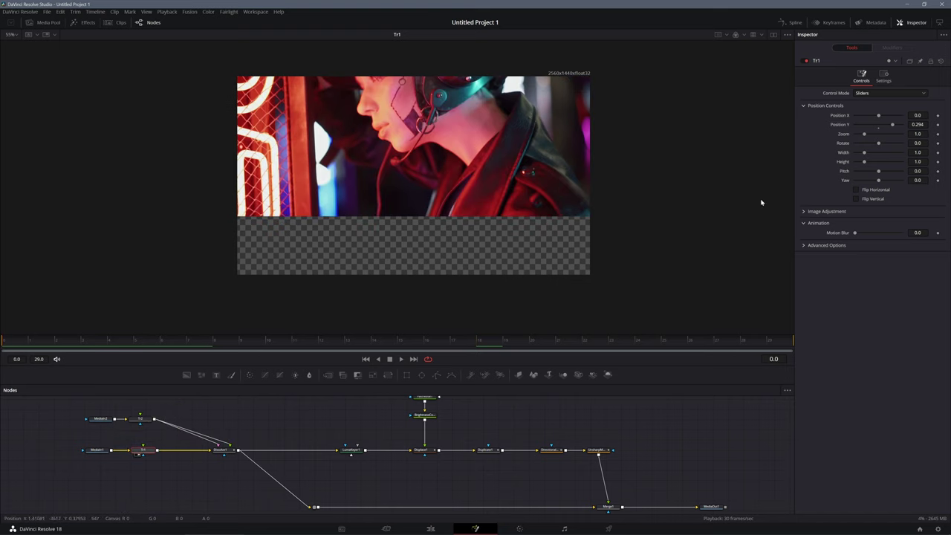
left_click(878, 125)
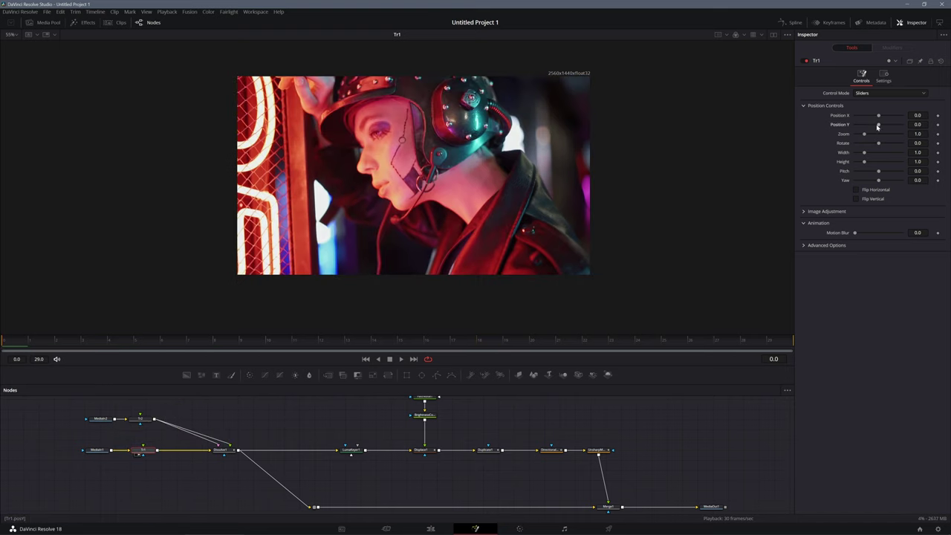
left_click_drag(878, 125, 881, 125)
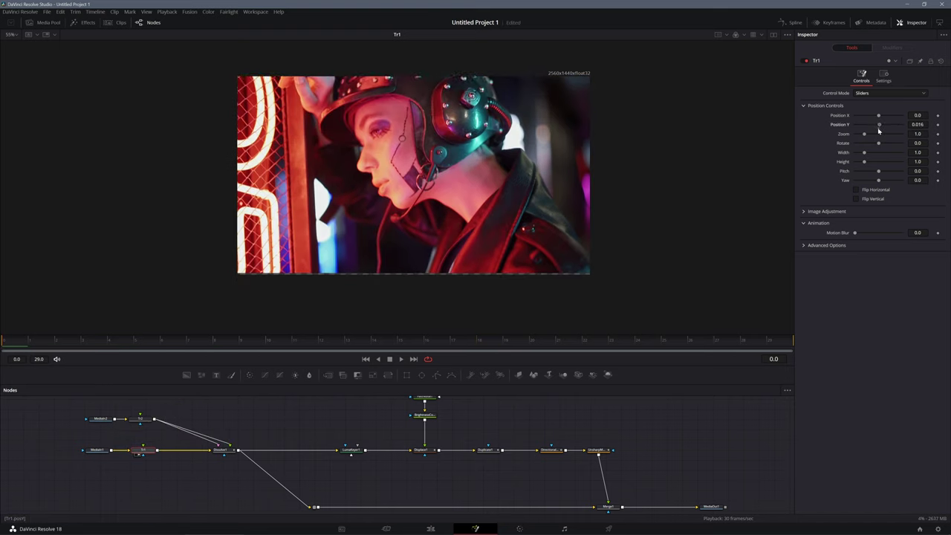
left_click(803, 246)
left_click(882, 255)
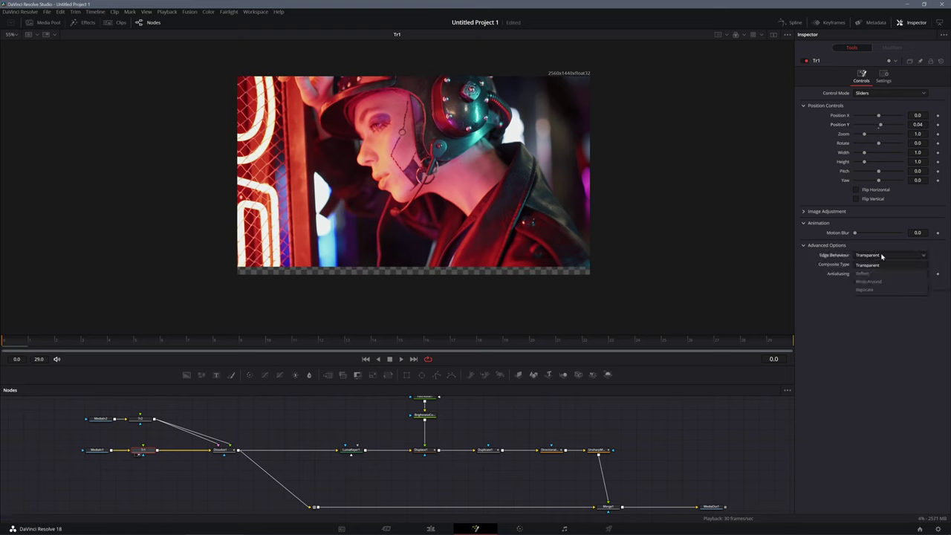
left_click(880, 273)
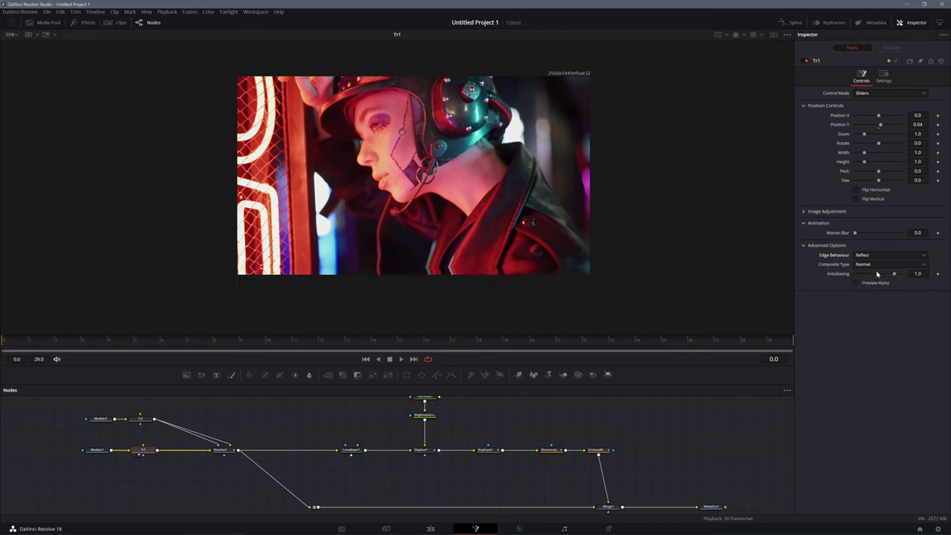
Drive Tr1's Position Y with an Anim Curves modifier set to Scale 0.6
right_click(880, 124)
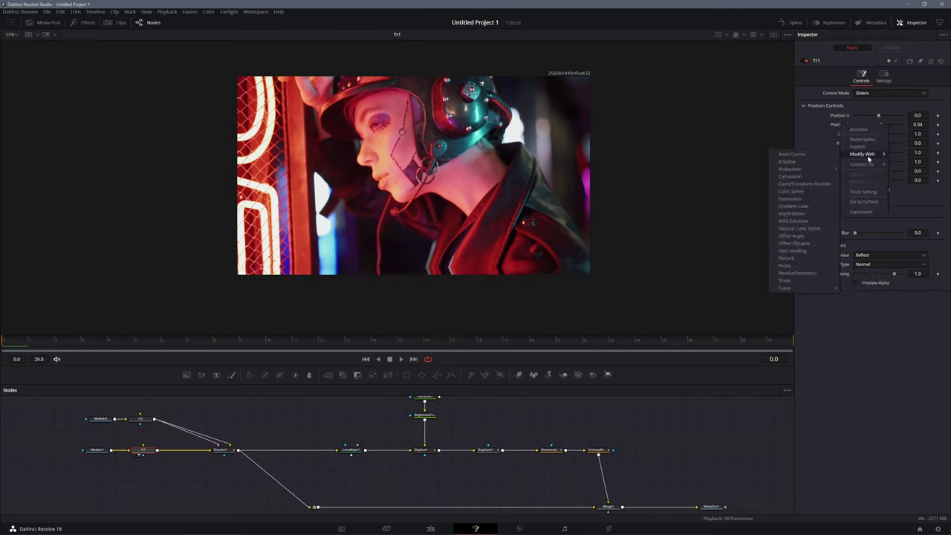
left_click(806, 159)
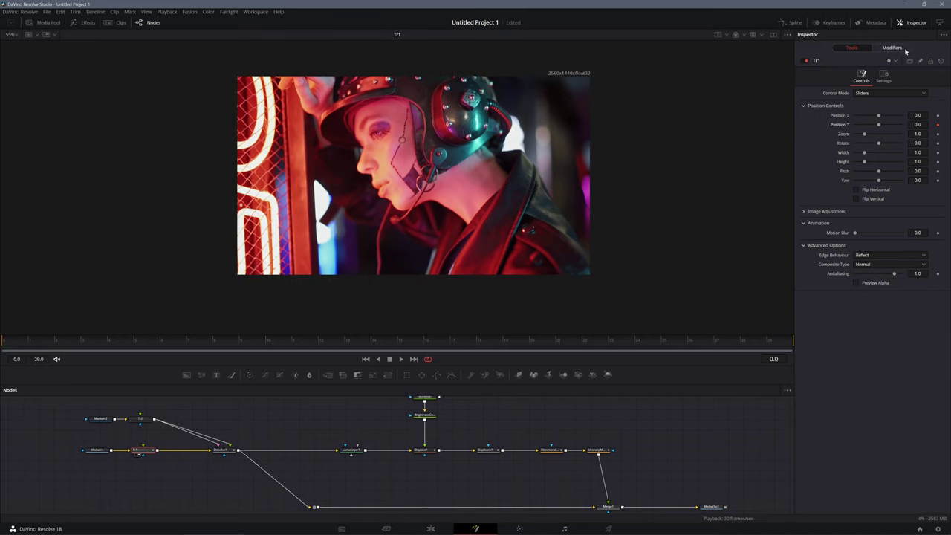
left_click(853, 47)
left_click(892, 48)
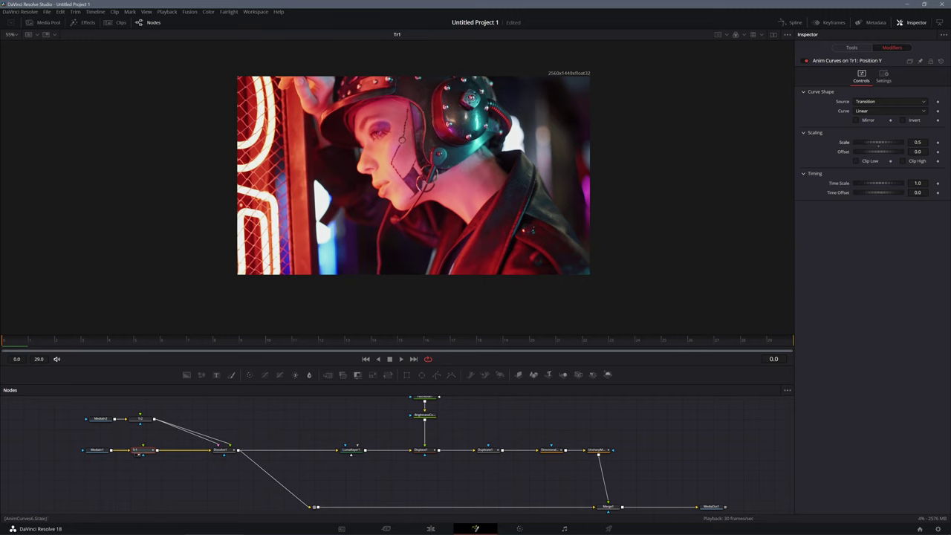
left_click(921, 142)
type("6")
key("Tab")
Switch the curve to Custom and shape it into an eased S-curve peaking at In 0.535
left_click(877, 111)
left_click(875, 132)
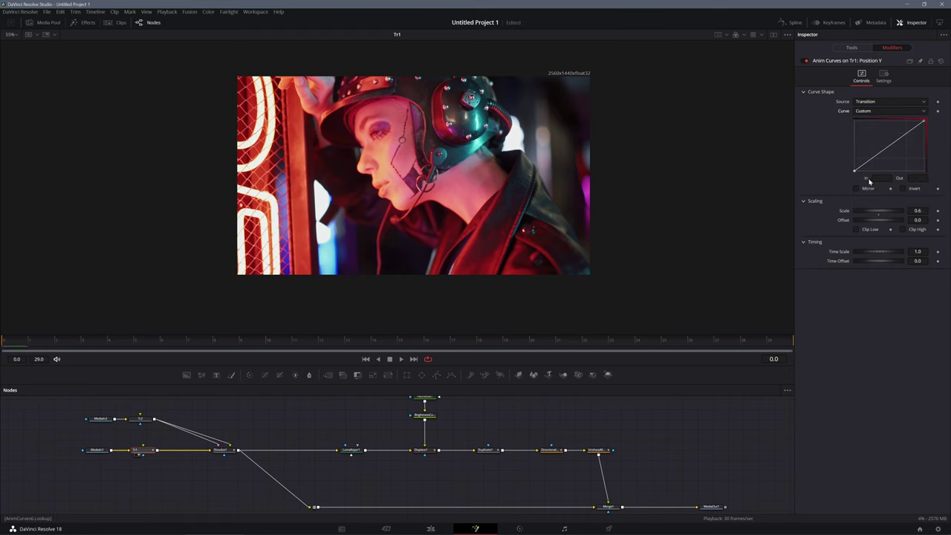
left_click_drag(923, 121, 891, 121)
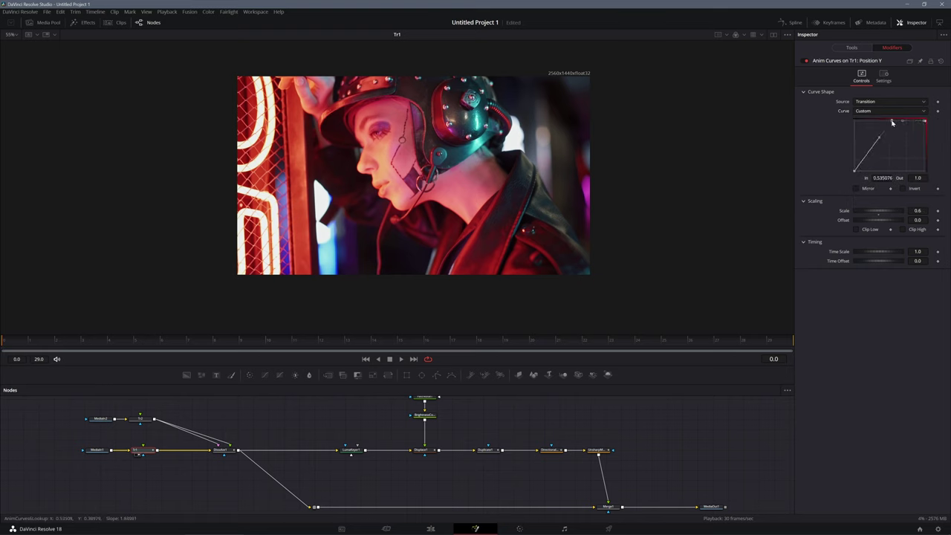
left_click_drag(879, 138, 872, 132)
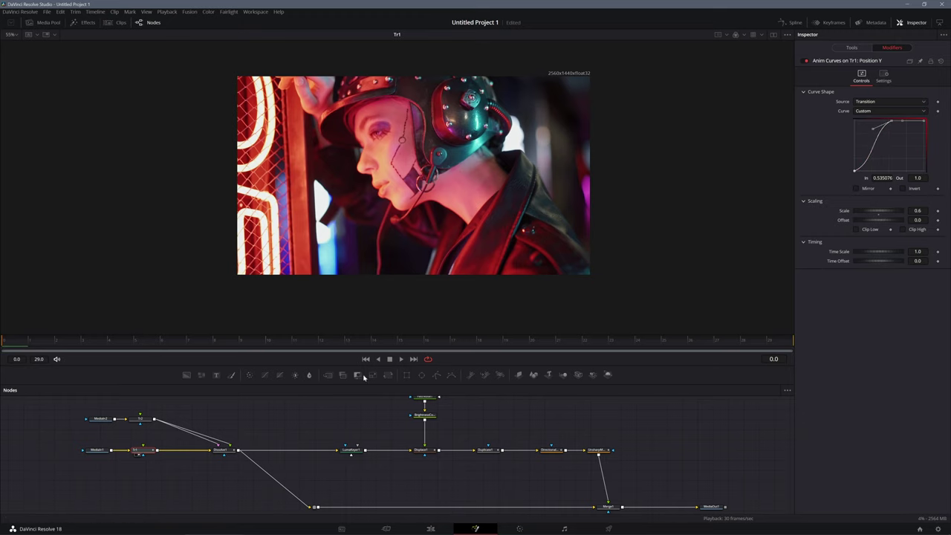
Preview the animation, reset Tr2's Position Y to 0 and attach an Anim Curves modifier
left_click(401, 360)
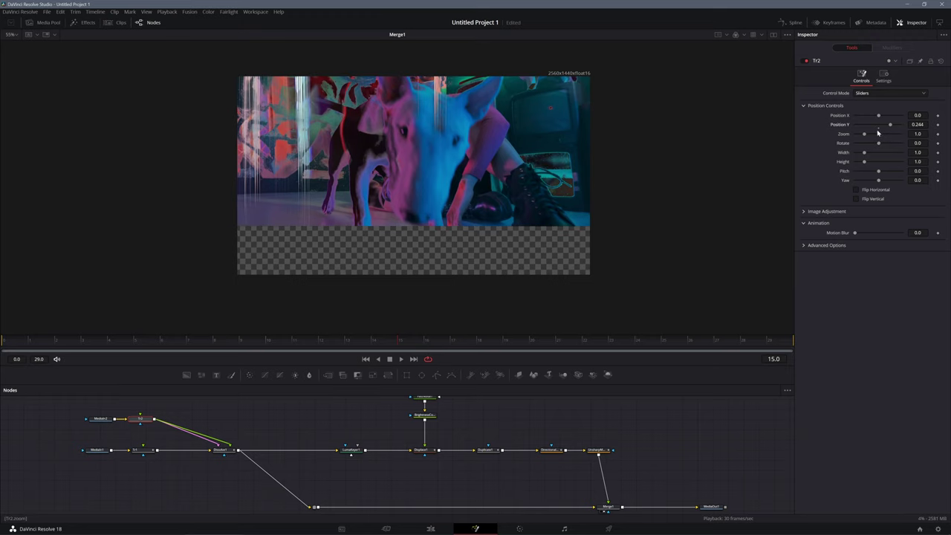
left_click_drag(892, 125, 878, 125)
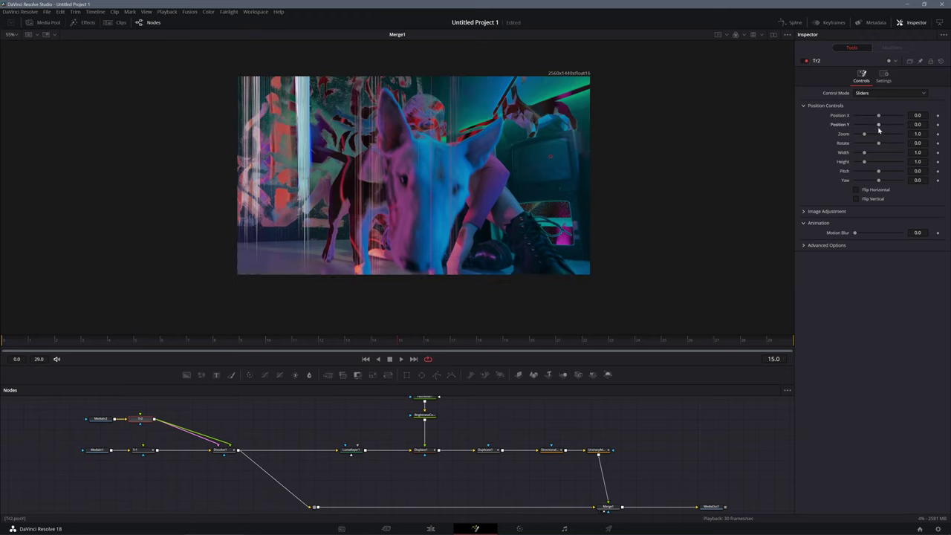
left_click(804, 245)
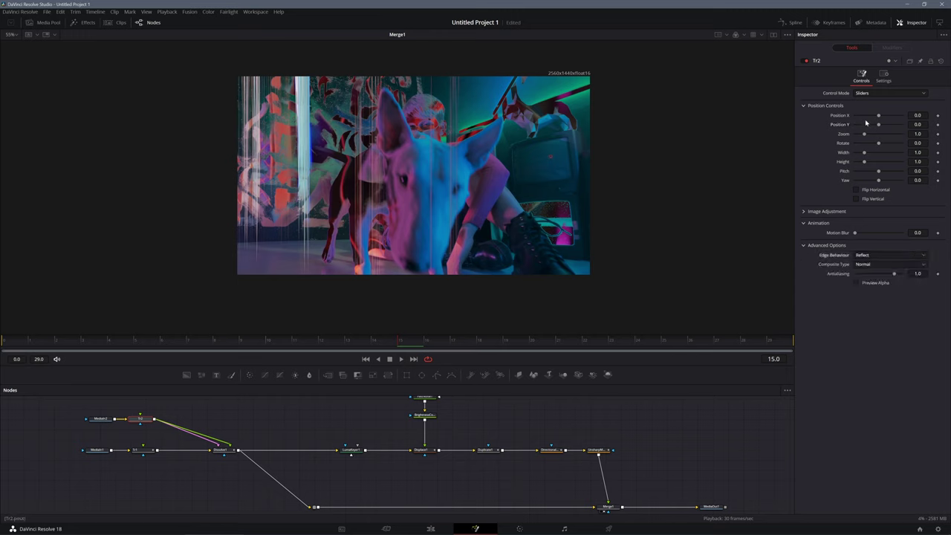
right_click(839, 125)
mouse_move(858, 156)
left_click(796, 156)
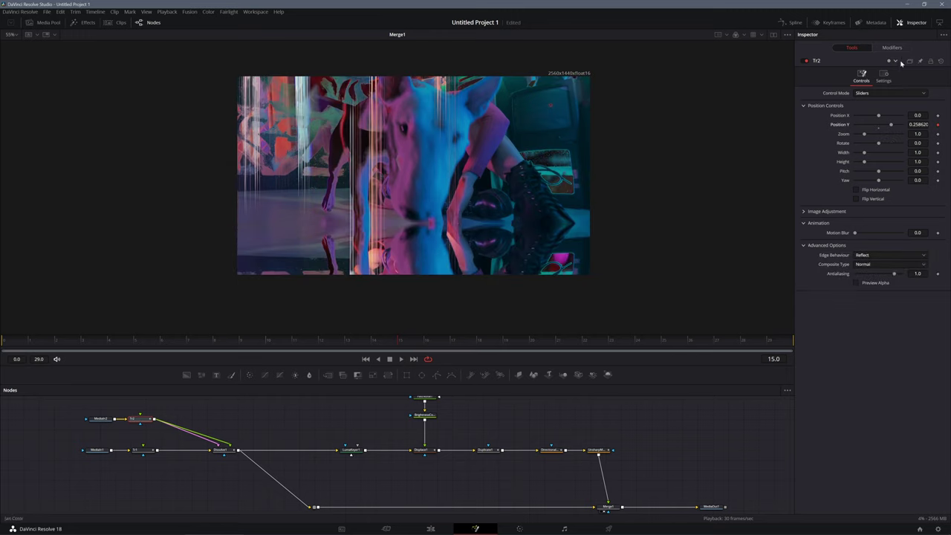
left_click(891, 48)
Set the Anim Curves modifier's Offset to 0.6 and Scale to -0.6
left_click(918, 152)
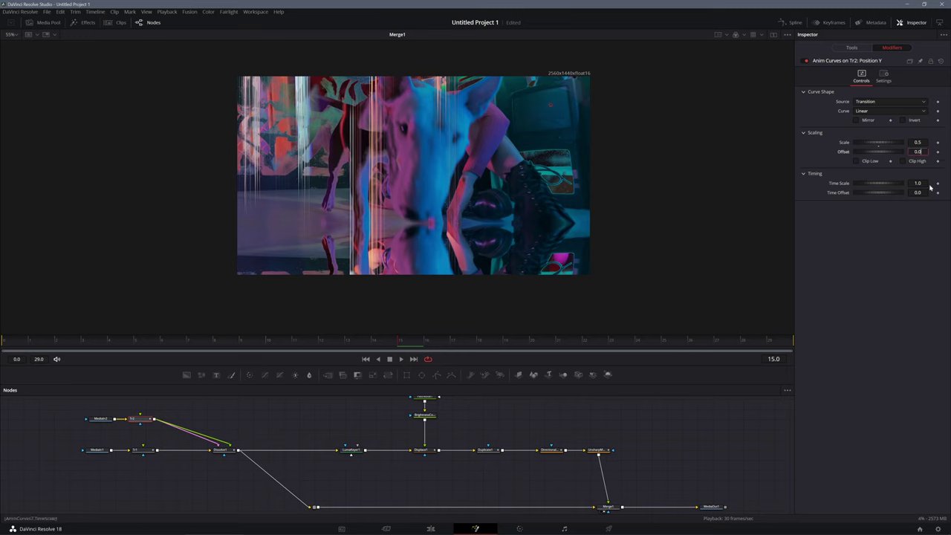
type("0.6")
left_click(918, 183)
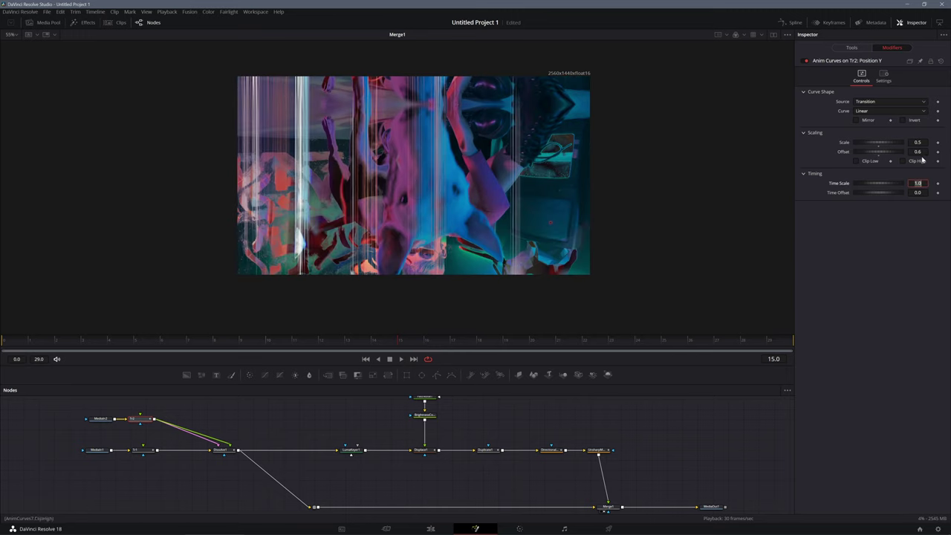
left_click(919, 142)
key("Return")
Set the curve shape to Easing with Expo for both ease-in and ease-out
left_click(889, 110)
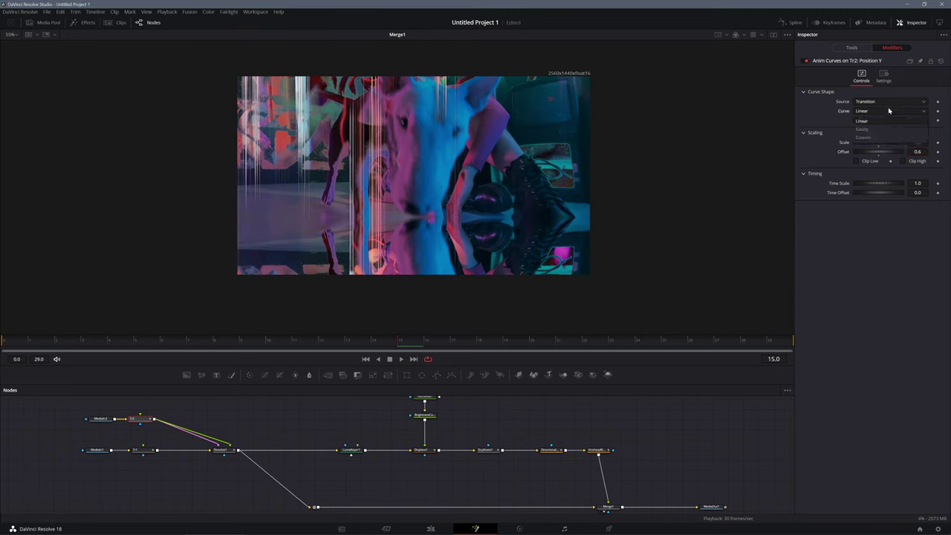
left_click(868, 129)
left_click(869, 120)
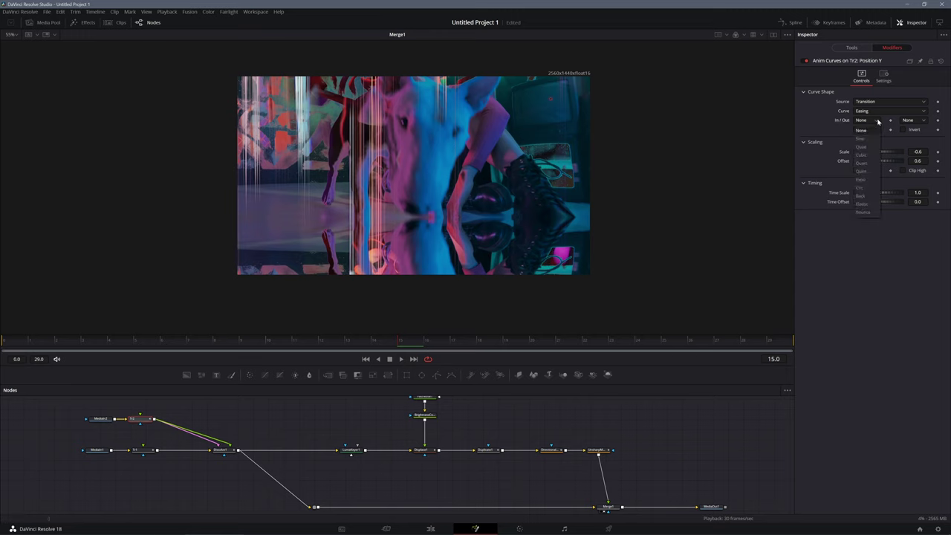
left_click(865, 179)
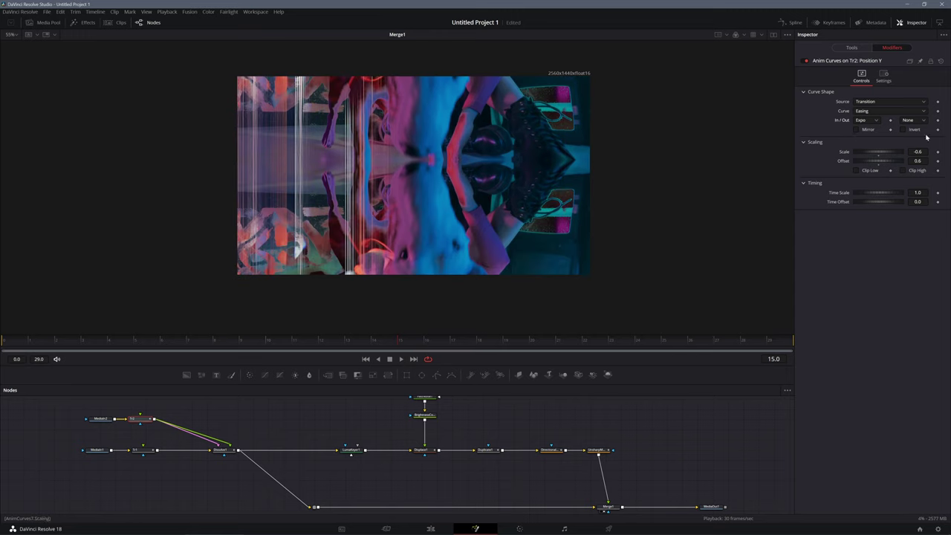
left_click(918, 122)
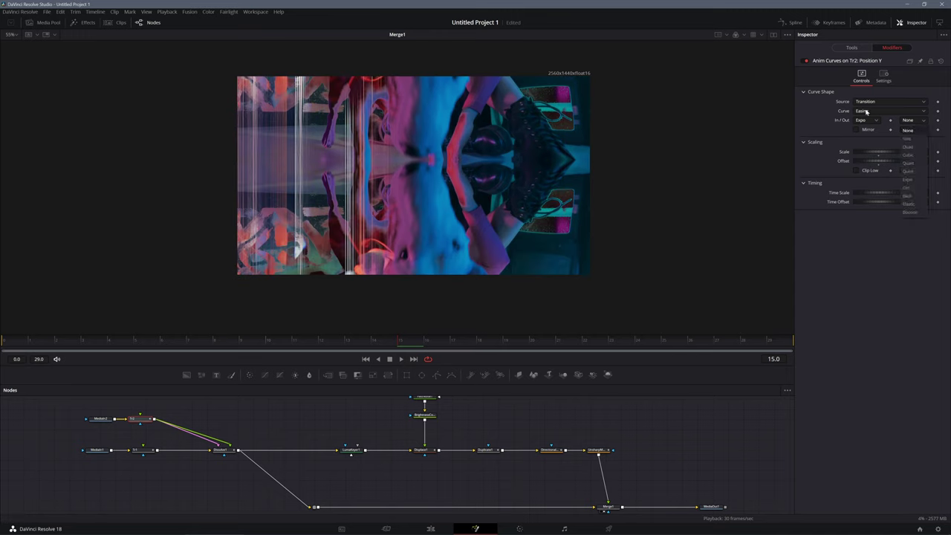
left_click(907, 179)
scroll(595, 470, "up", 1)
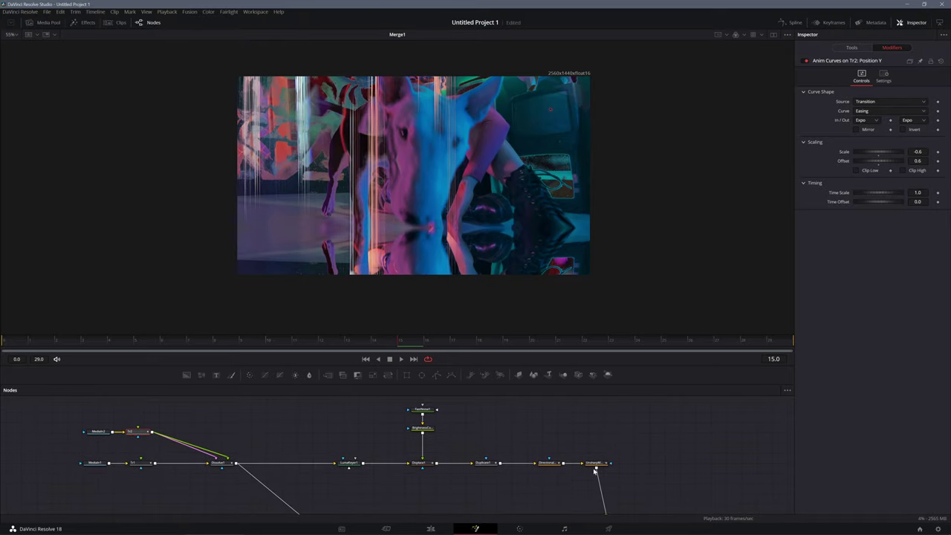
scroll(594, 470, "down", 3)
left_click(399, 358)
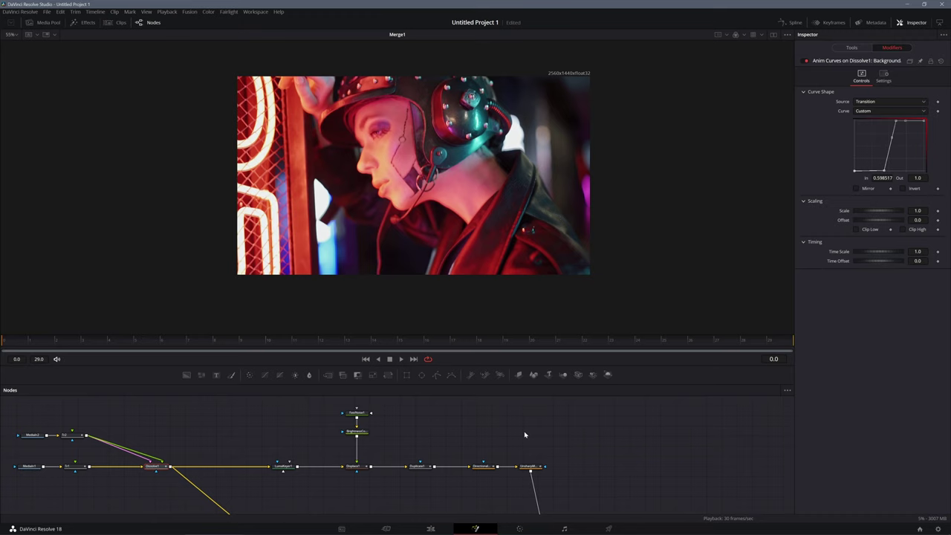
left_click_drag(254, 399, 568, 488)
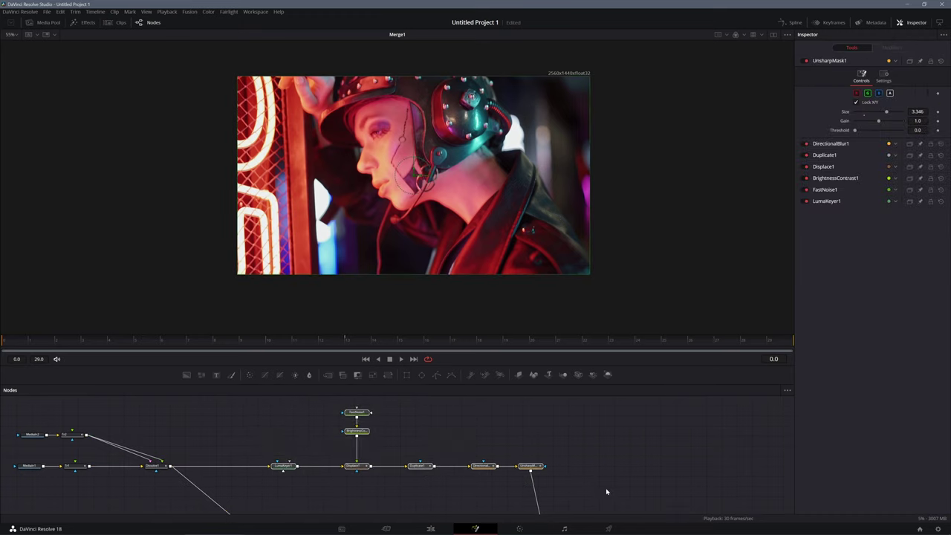
scroll(568, 491, "down", 2)
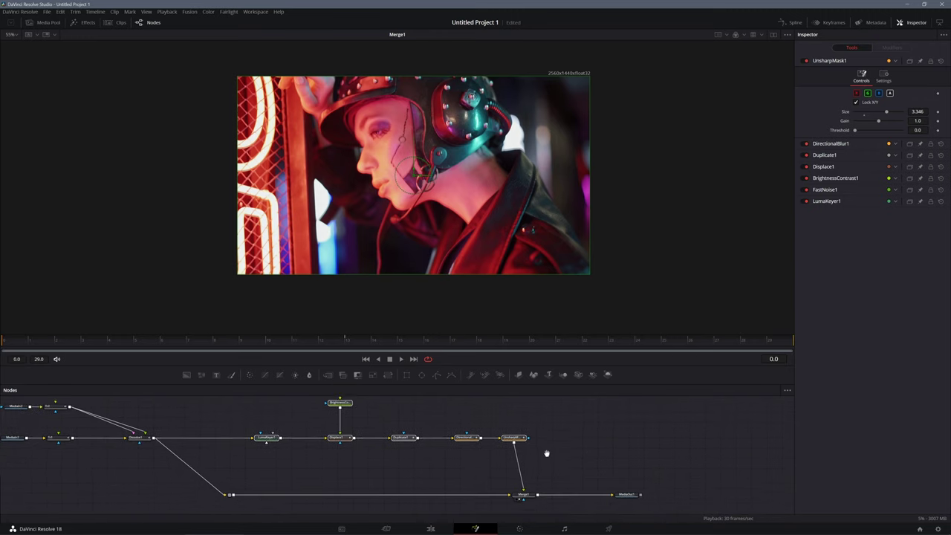
left_click(668, 488)
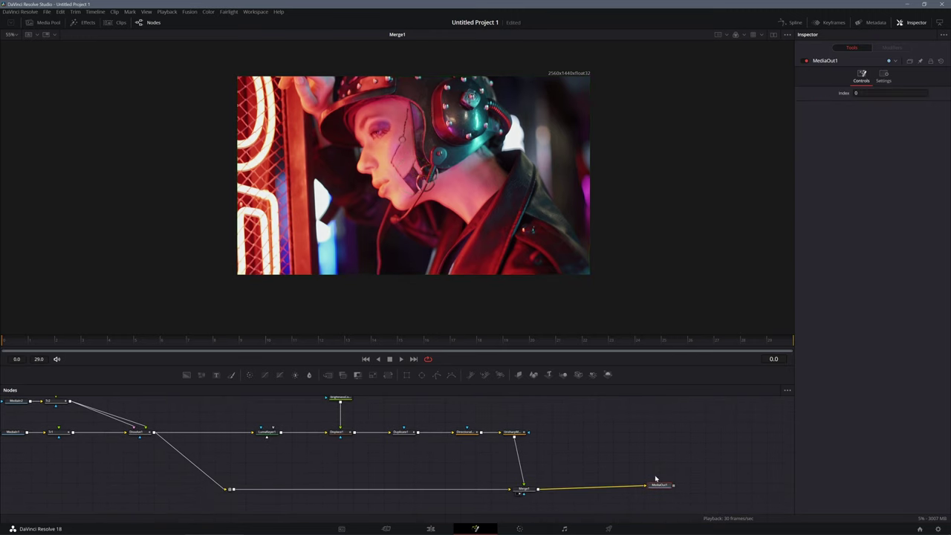
left_click_drag(411, 471, 476, 480)
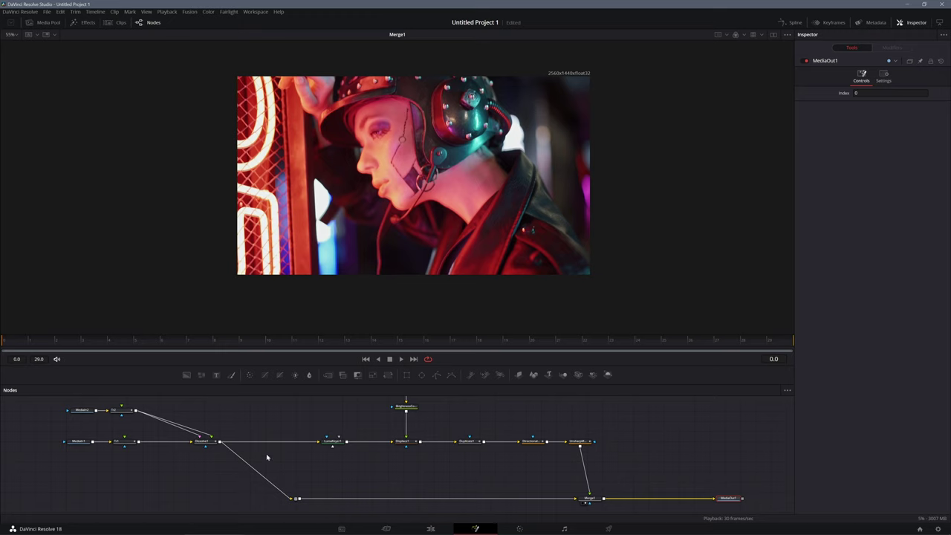
left_click_drag(267, 422, 274, 448)
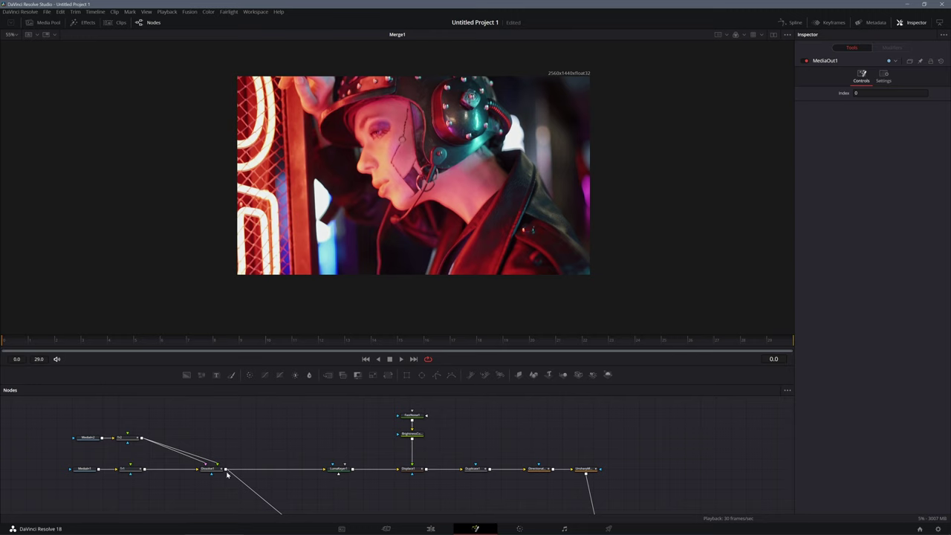
Select Tr1, Tr2, Dissolve1, BrightnessContrast1, LumaKeyer1, DirectionalBlur1, FastNoise1, Displace1, Duplicate1 and Merge1 together
left_click(122, 470)
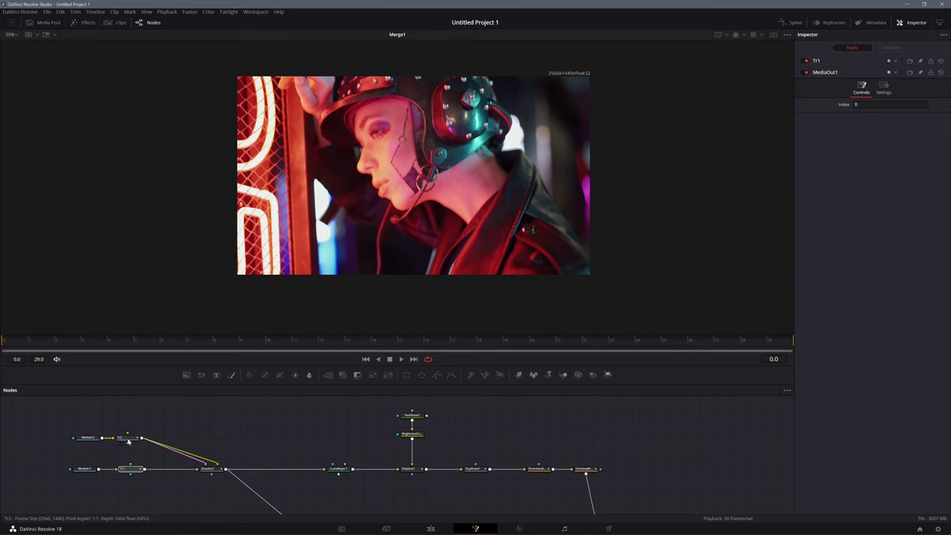
left_click(127, 437, "ctrl")
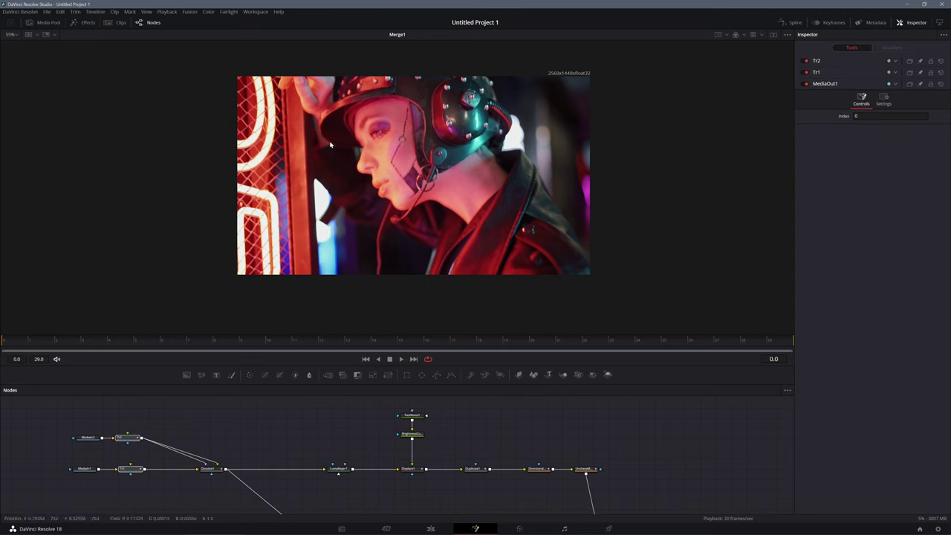
scroll(271, 427, "down", 2)
left_click(210, 450, "ctrl")
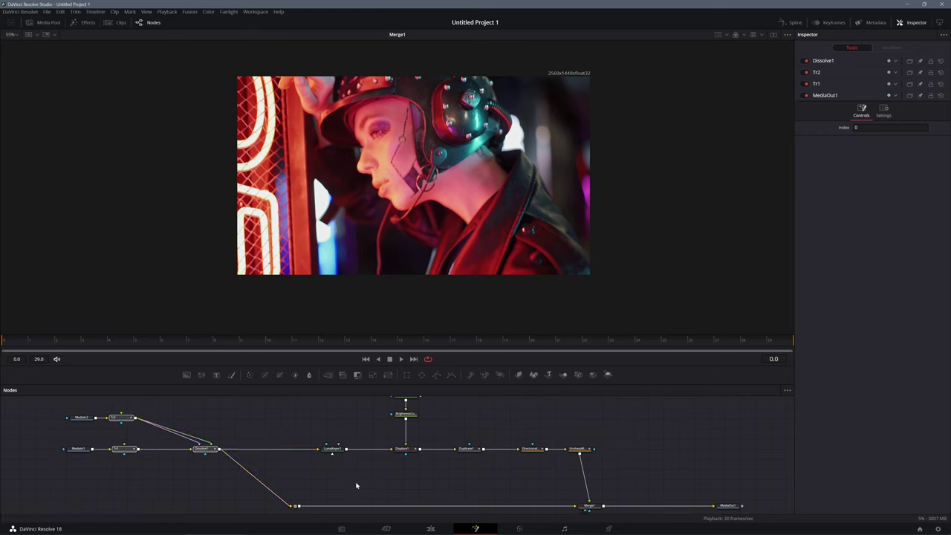
scroll(371, 476, "down", 2)
scroll(390, 476, "up", 4)
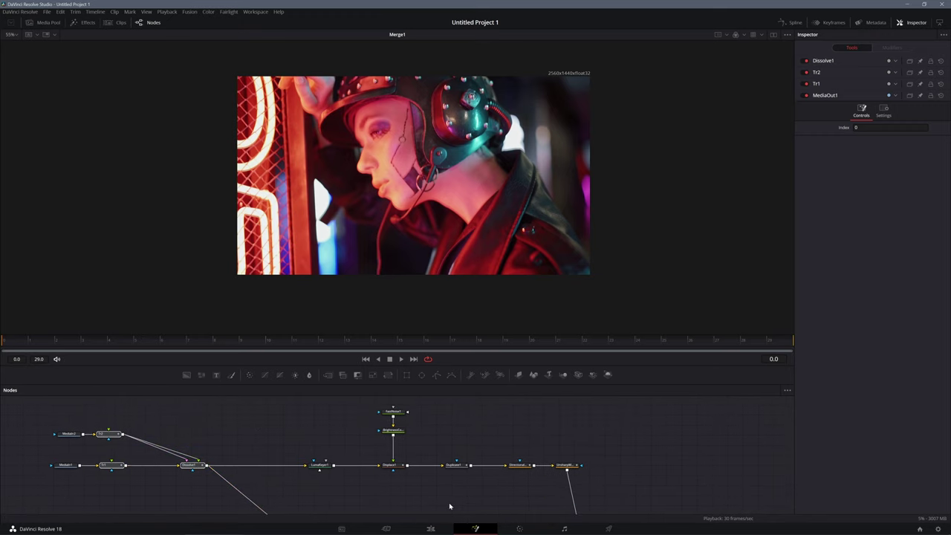
left_click(399, 431, "ctrl")
left_click(320, 465, "ctrl")
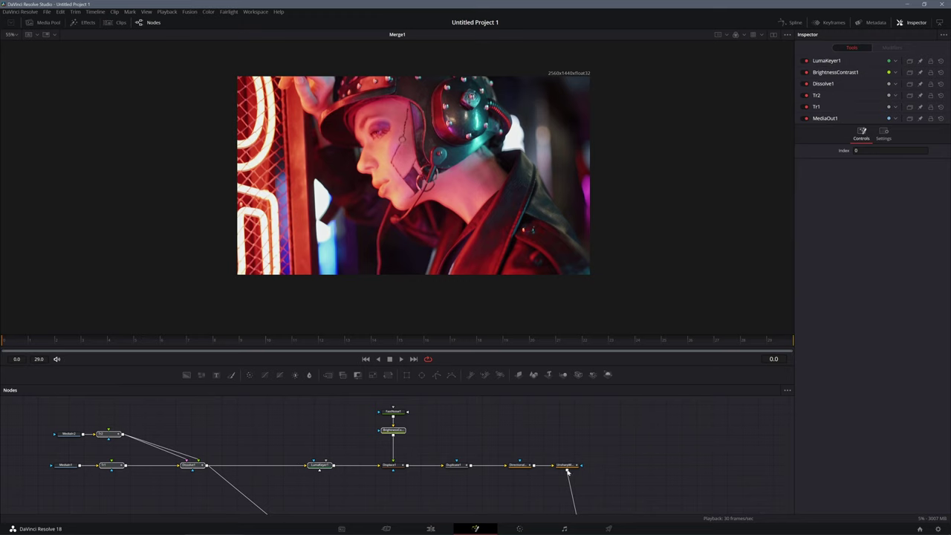
left_click(499, 459, "ctrl")
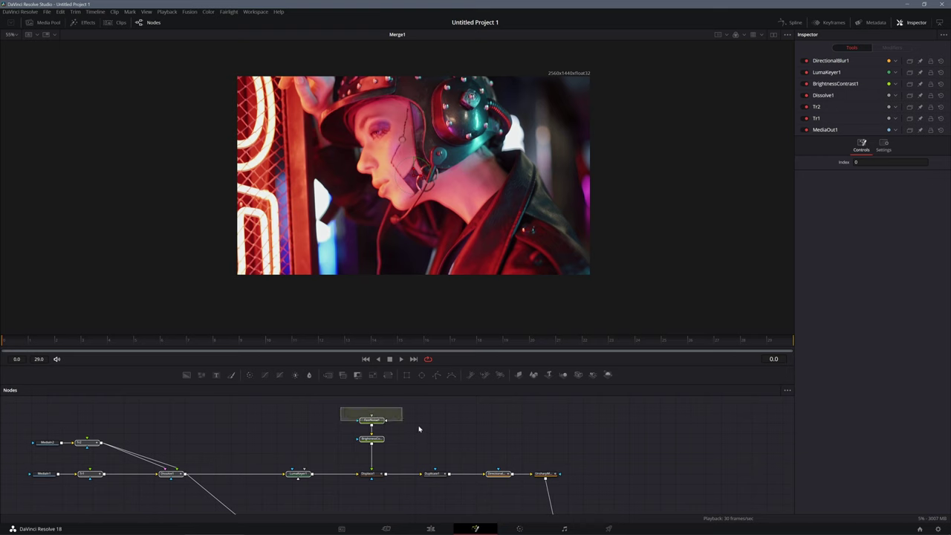
left_click(371, 413, "ctrl")
left_click(370, 453, "ctrl")
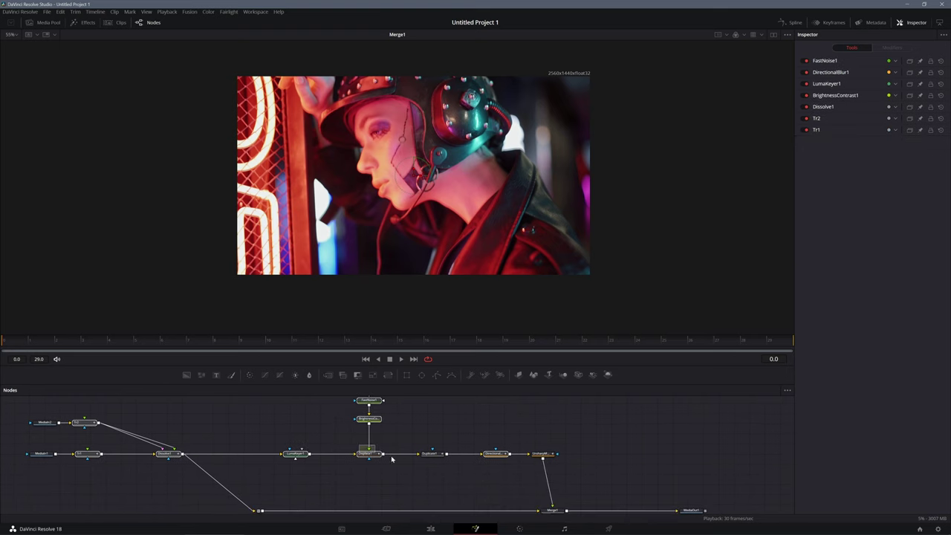
left_click(429, 453, "ctrl")
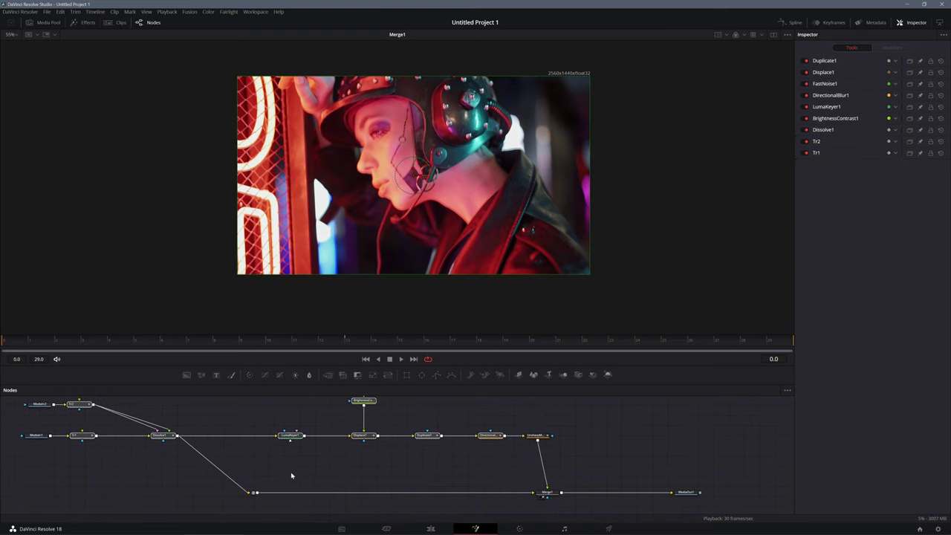
left_click(436, 485, "ctrl")
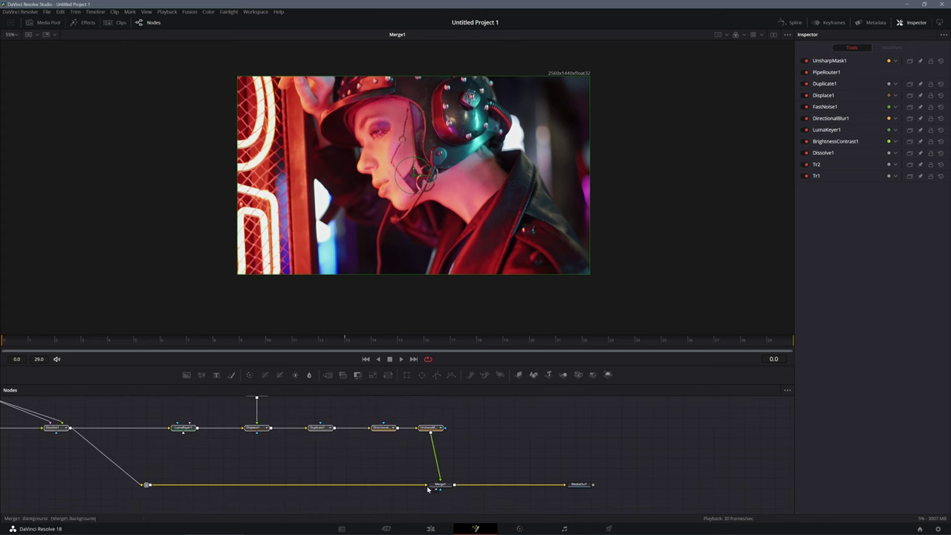
Create a macro from the selected nodes and name it Test
right_click(437, 486)
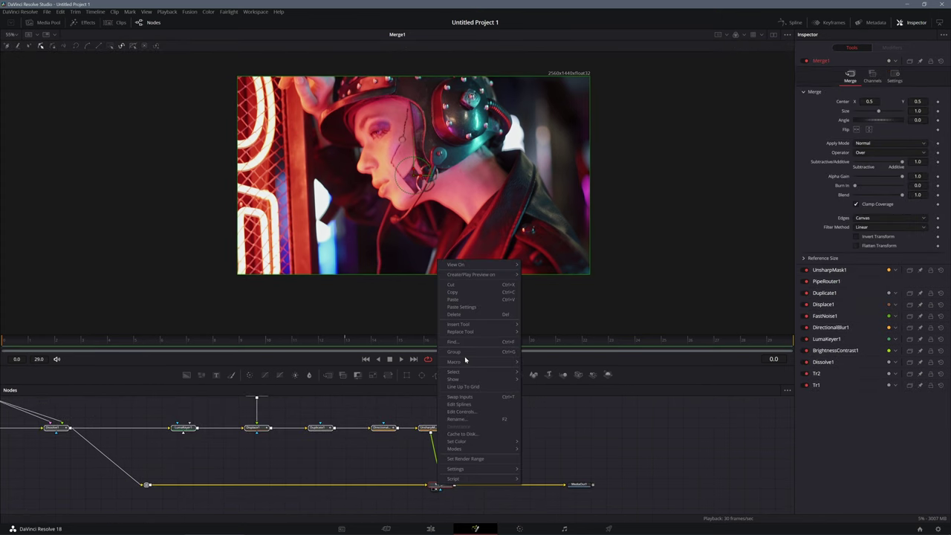
mouse_move(471, 362)
left_click(544, 362)
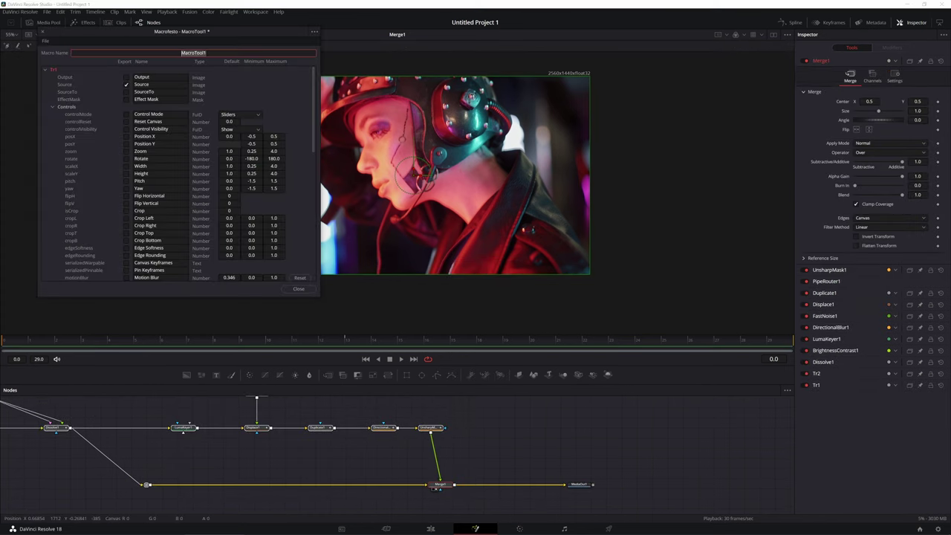
type("Test")
Expose BrightnessContrast1's Gain as 'Intensity' and AnimCurves4's Scale as 'Scale Blur' in the macro
left_click(45, 70)
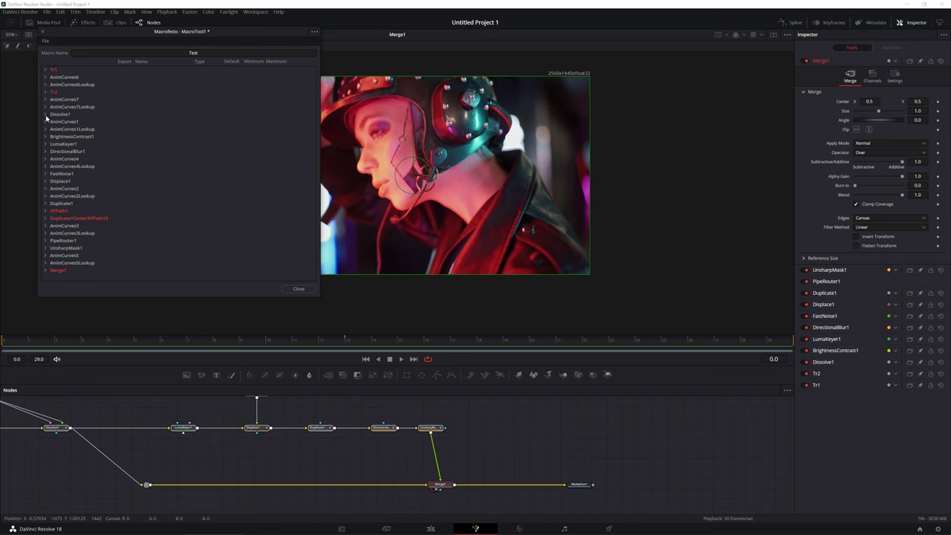
left_click(45, 137)
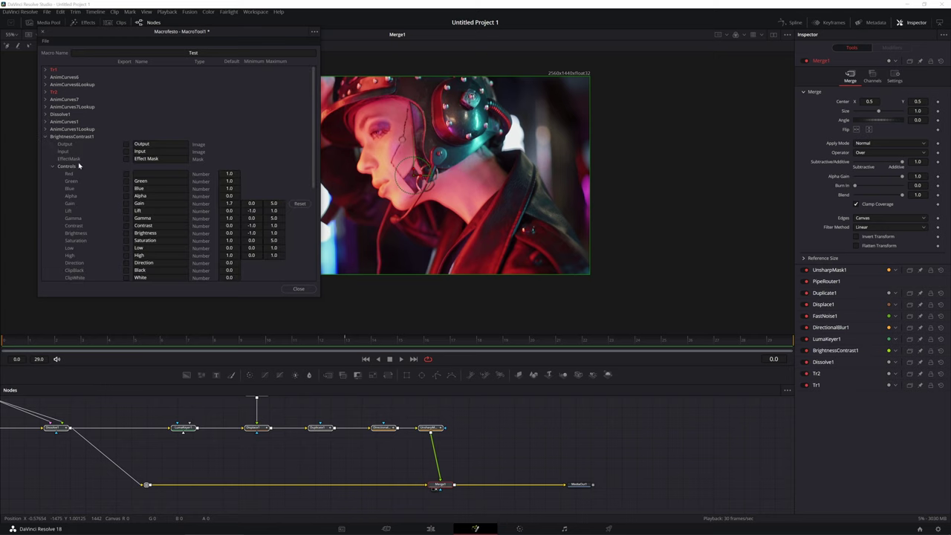
left_click(126, 204)
double_click(143, 205)
key("BackSpace")
scroll(130, 220, "down", 5)
scroll(130, 220, "down", 10)
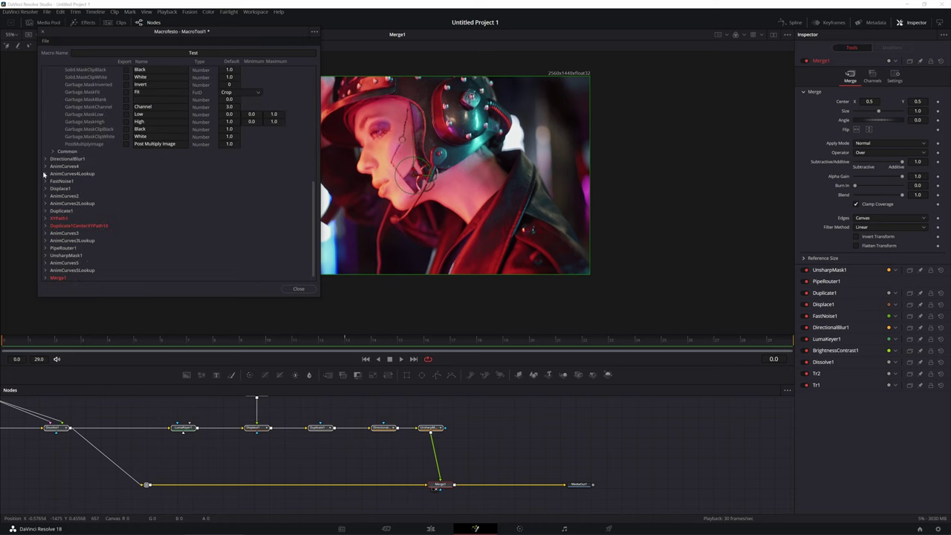
scroll(130, 220, "down", 1)
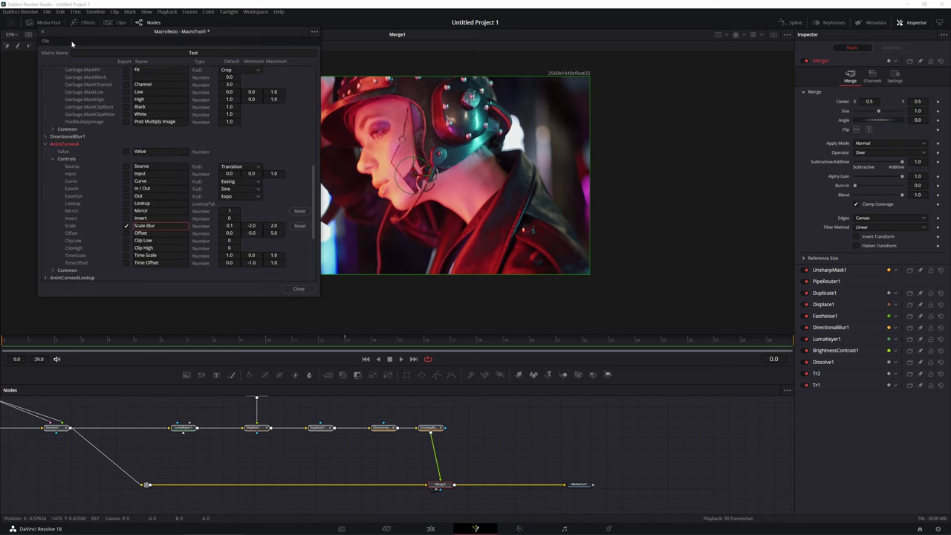
left_click(46, 41)
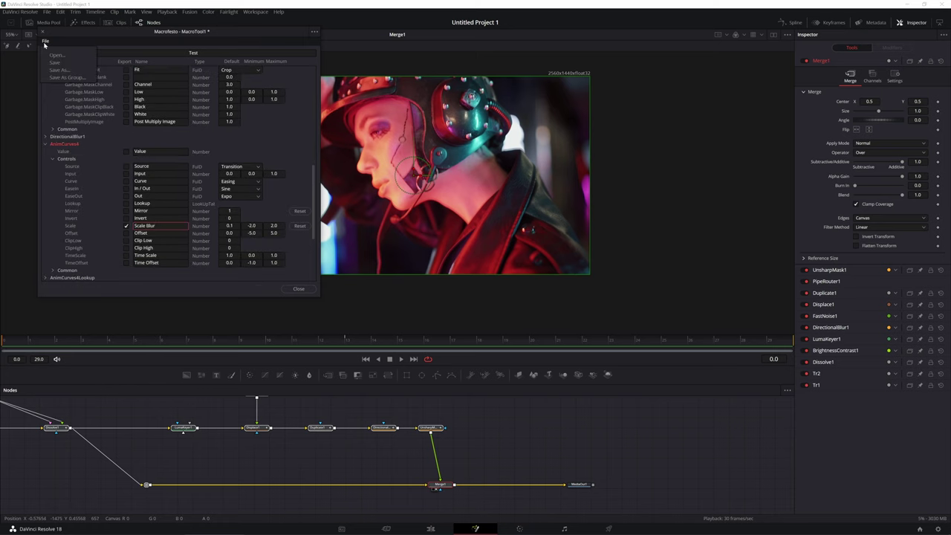
Save the macro as Test.setting in Fusion\Templates\Edit\Transitions
left_click(58, 77)
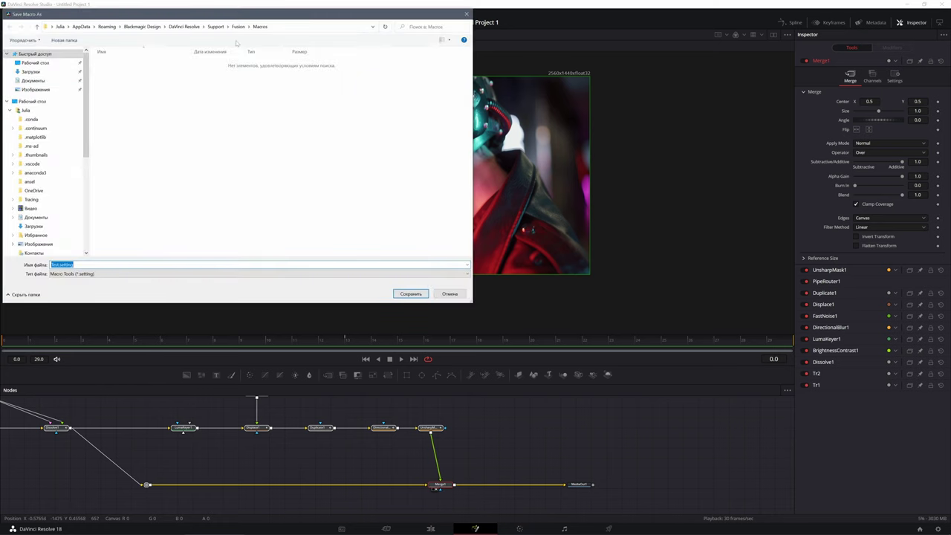
left_click(238, 26)
double_click(134, 192)
left_click(128, 66)
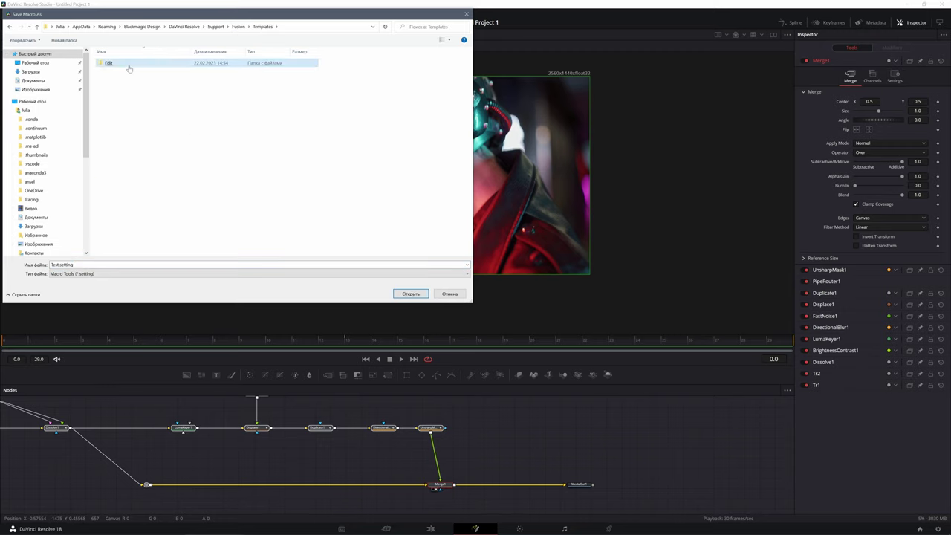
double_click(128, 66)
double_click(128, 66)
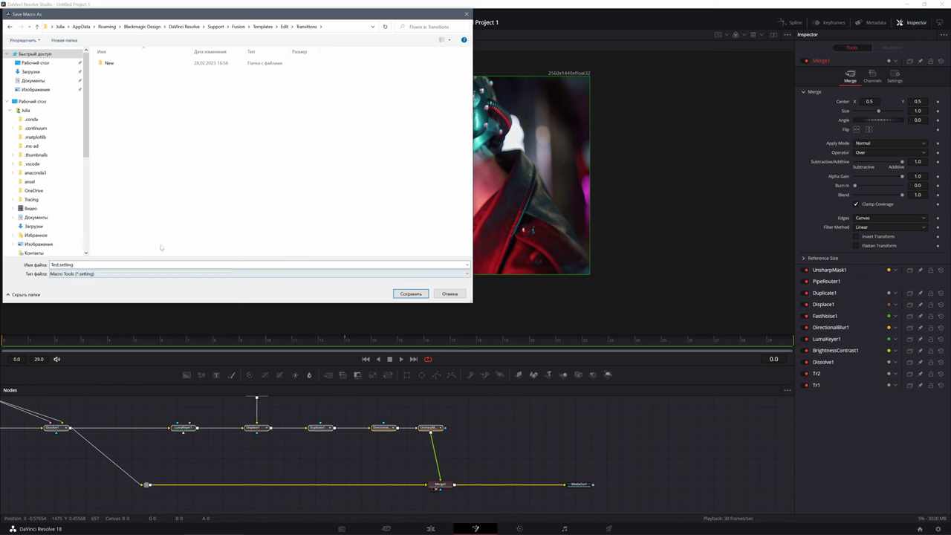
key("Return")
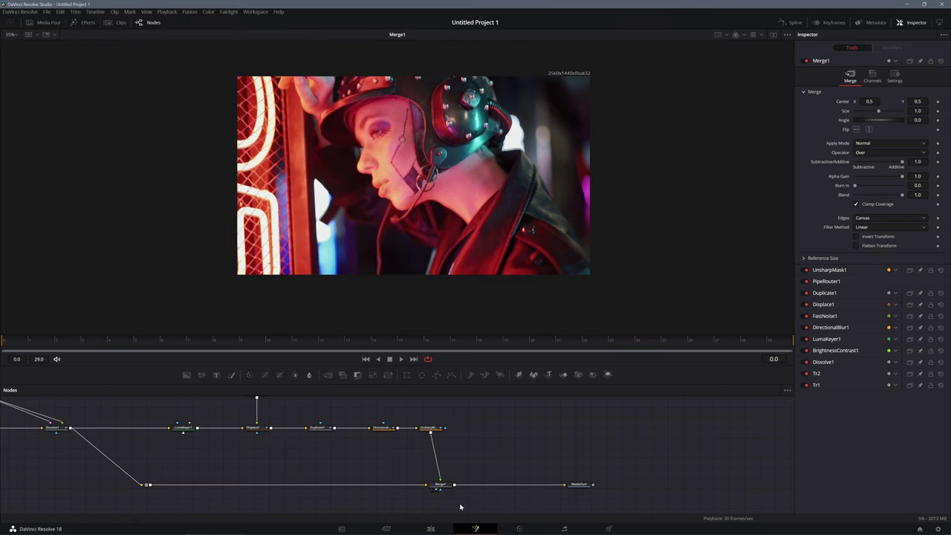
On the Edit page, replace the cross dissolve with the Test transition and play it back
key("shift+4")
key("ctrl+z")
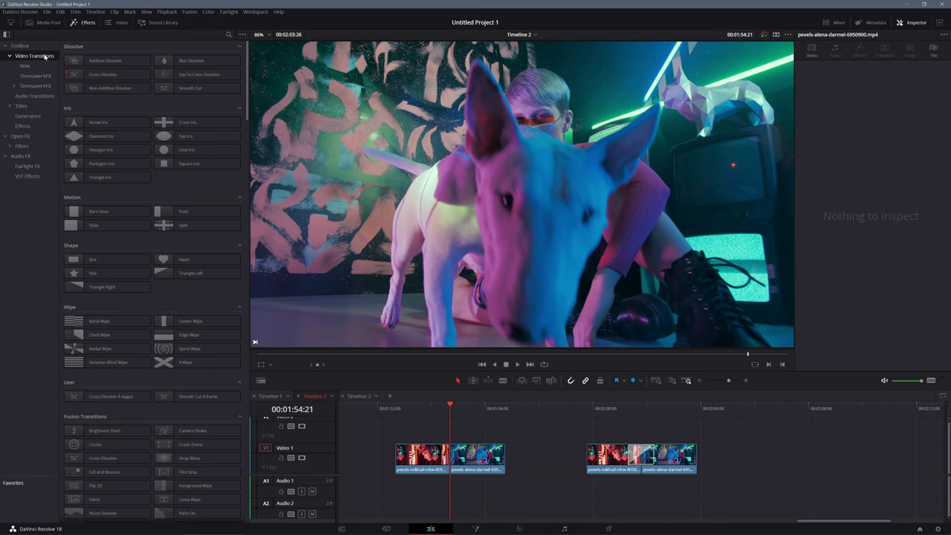
scroll(145, 275, "down", 10)
double_click(107, 253)
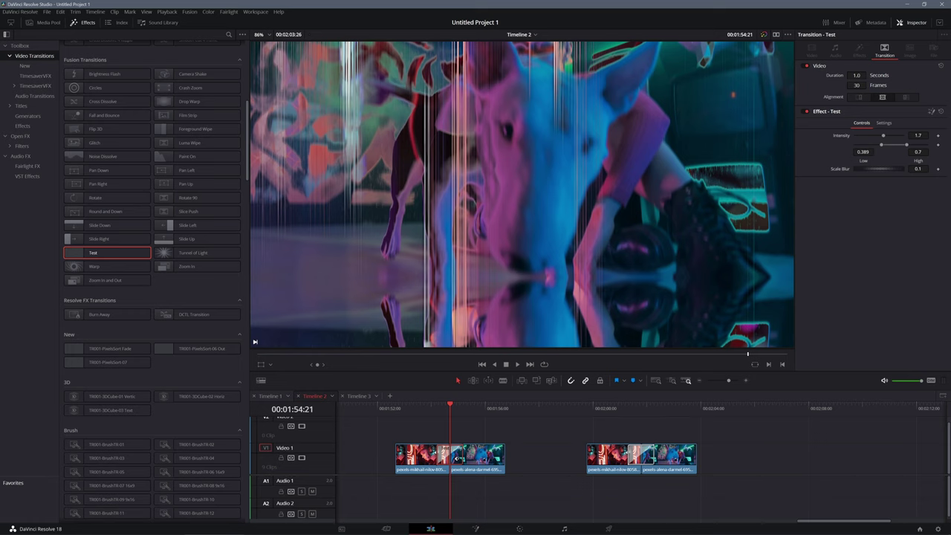
key("space")
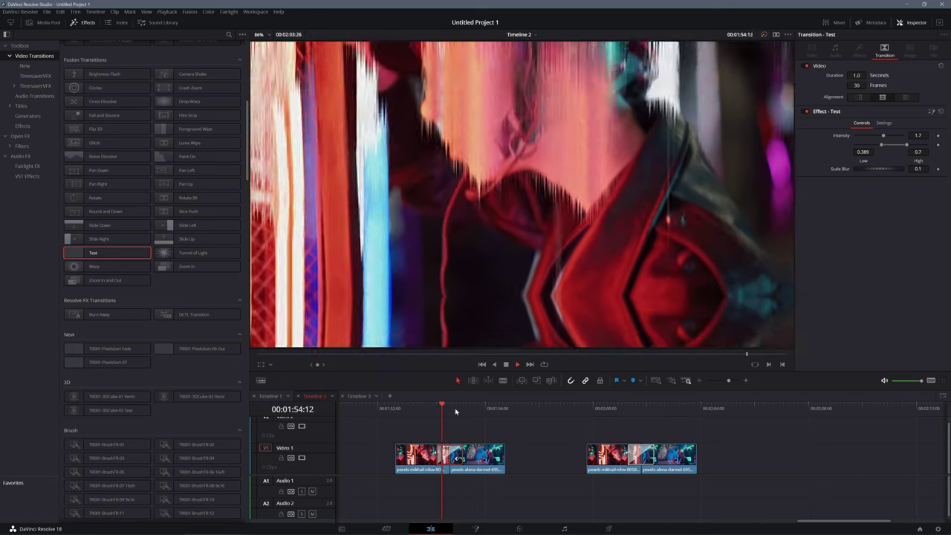
left_click(456, 465)
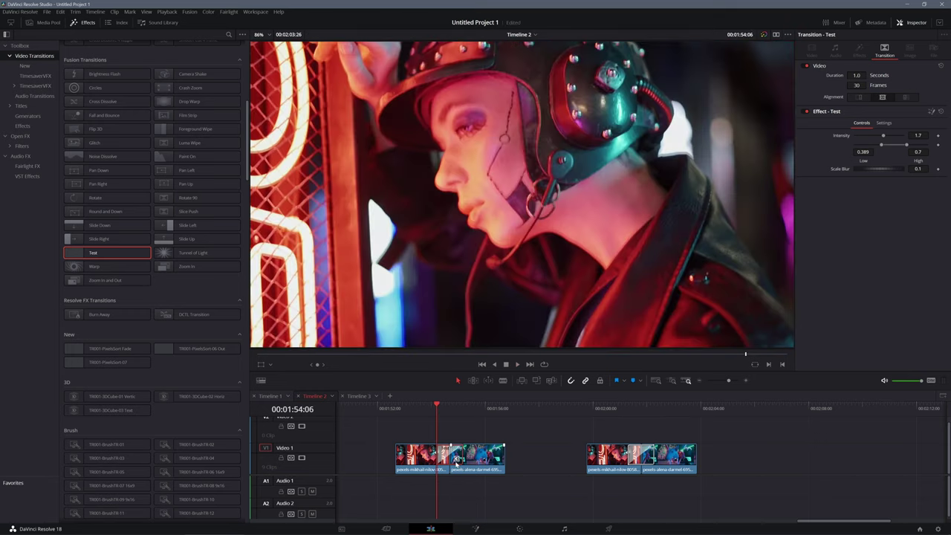